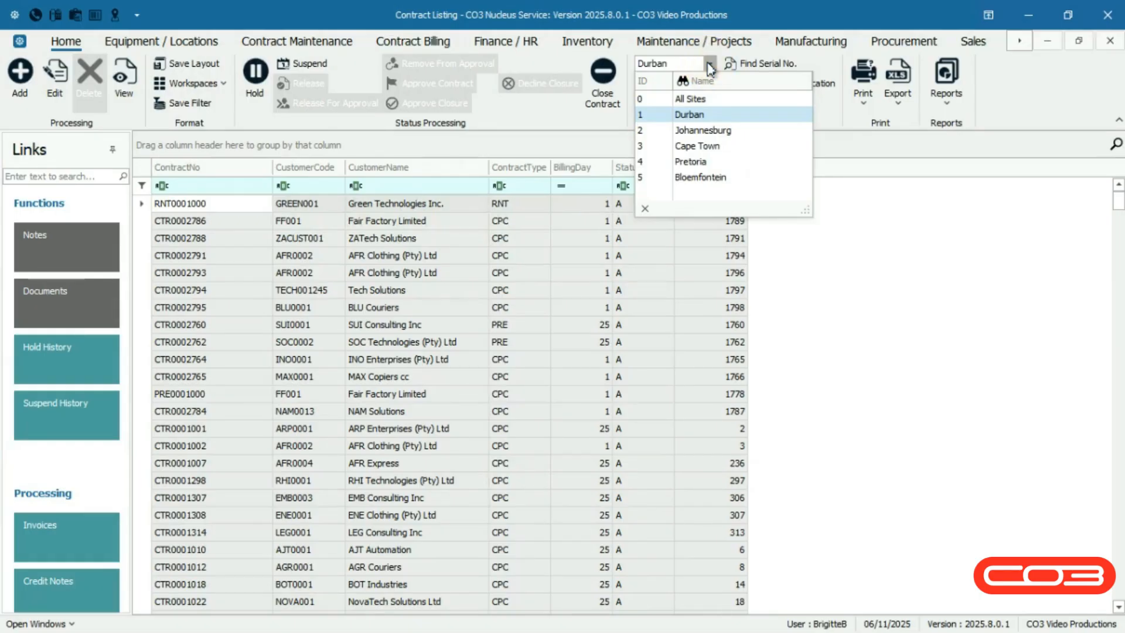
Step: Keep Durban as the site in the contract listing and start adding a new contract
left_click(710, 64)
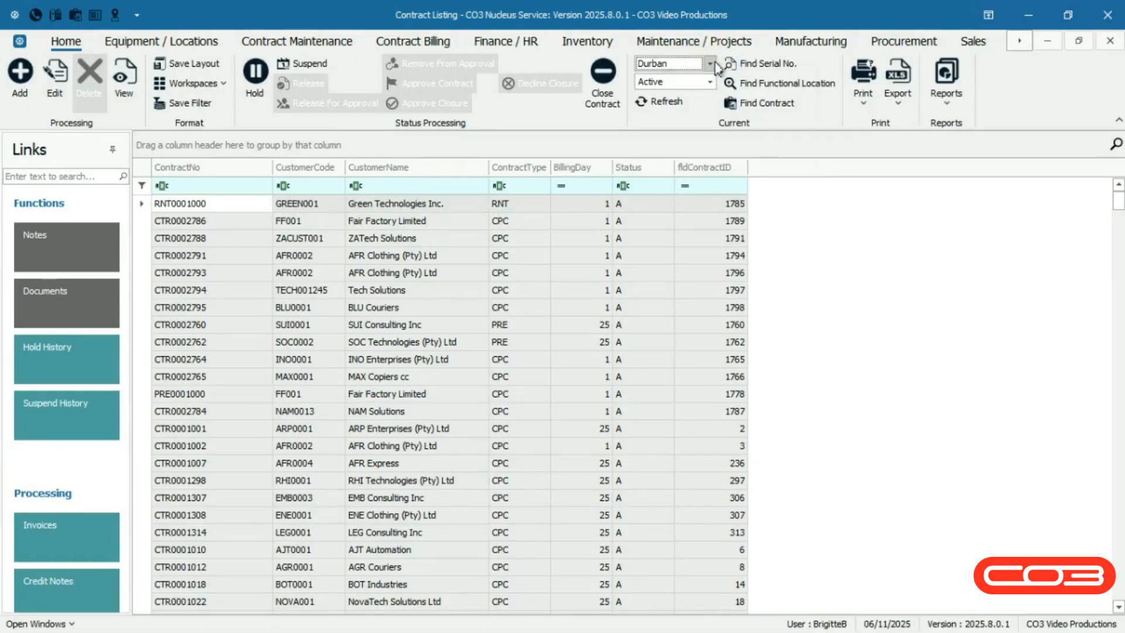
left_click(690, 100)
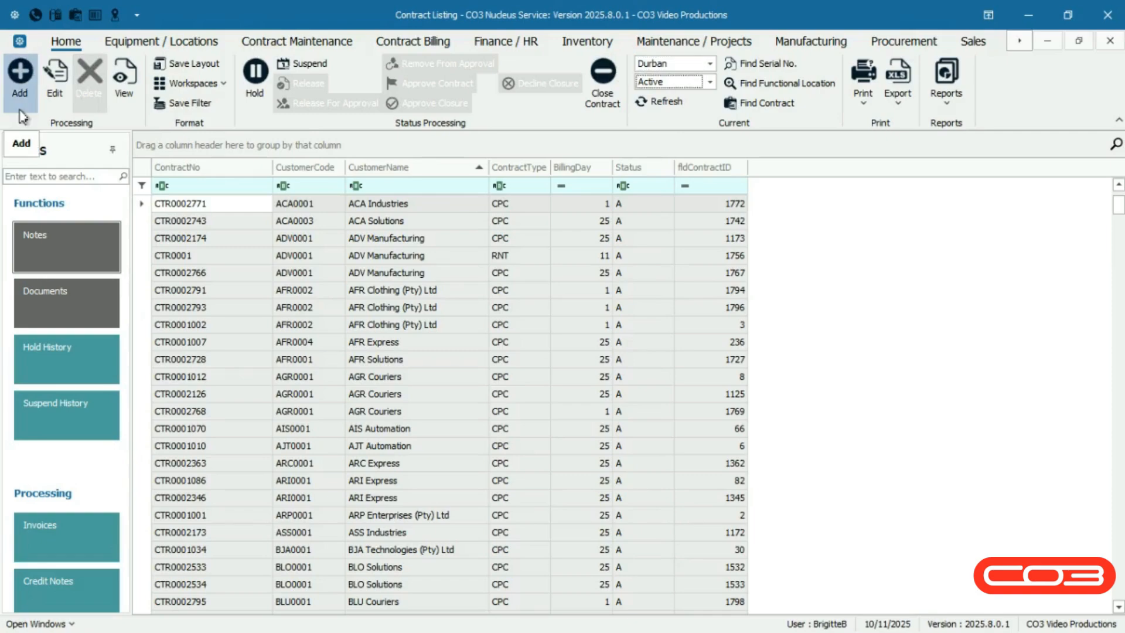
right_click(219, 210)
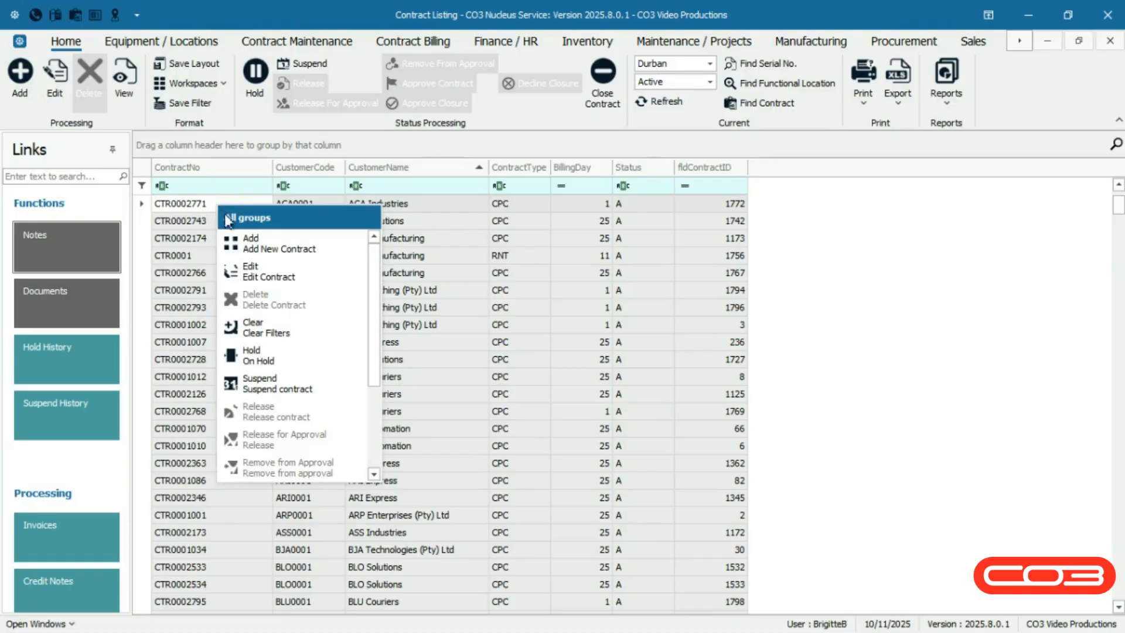
left_click(268, 254)
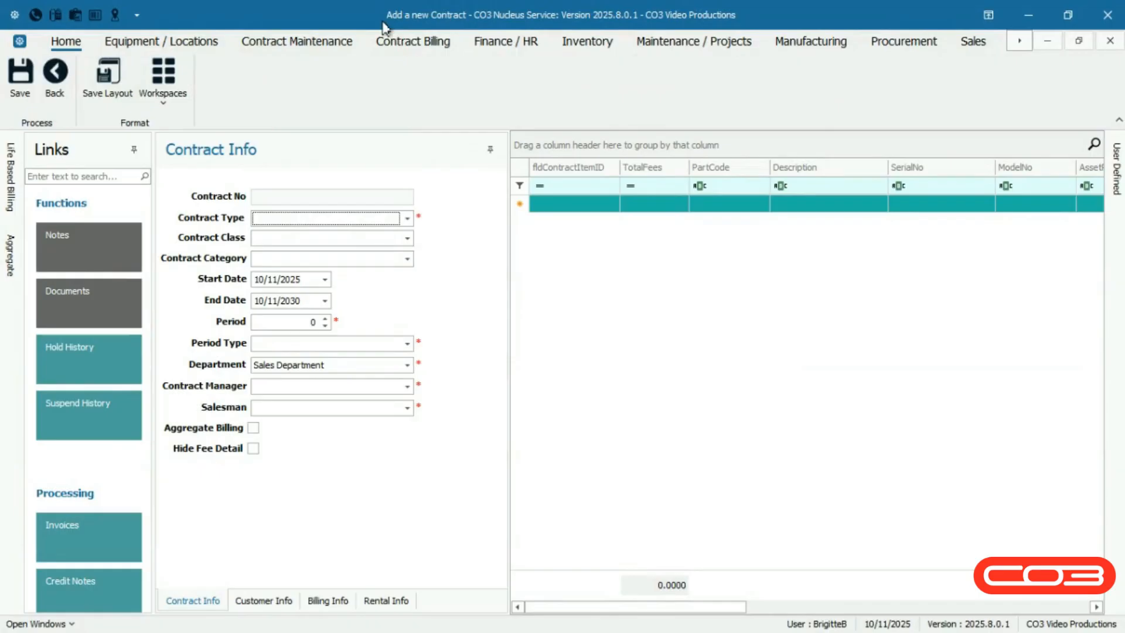
left_click(384, 27)
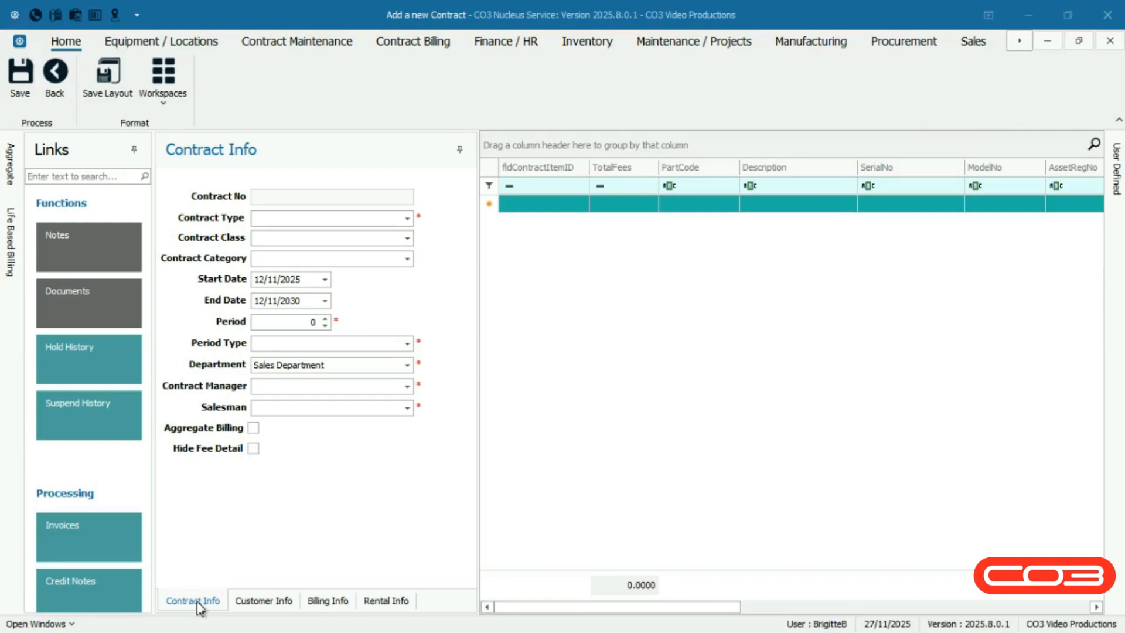
Step: Set the contract type to Prepaid Contract in the contract info and bring up the Life Based Billing details
left_click(197, 605)
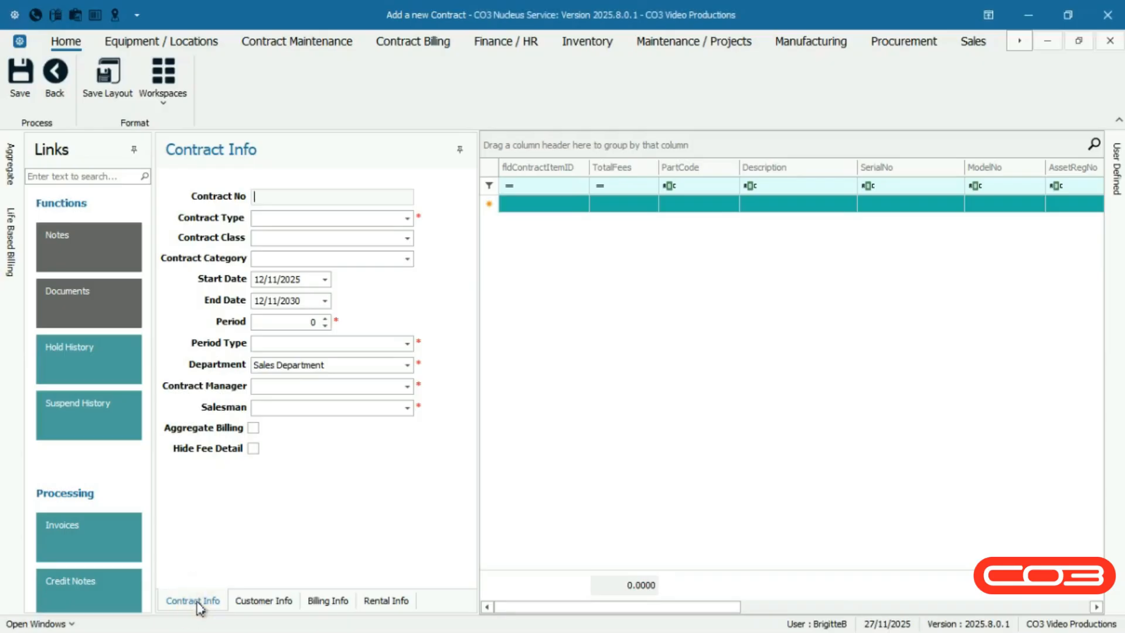
left_click(417, 195)
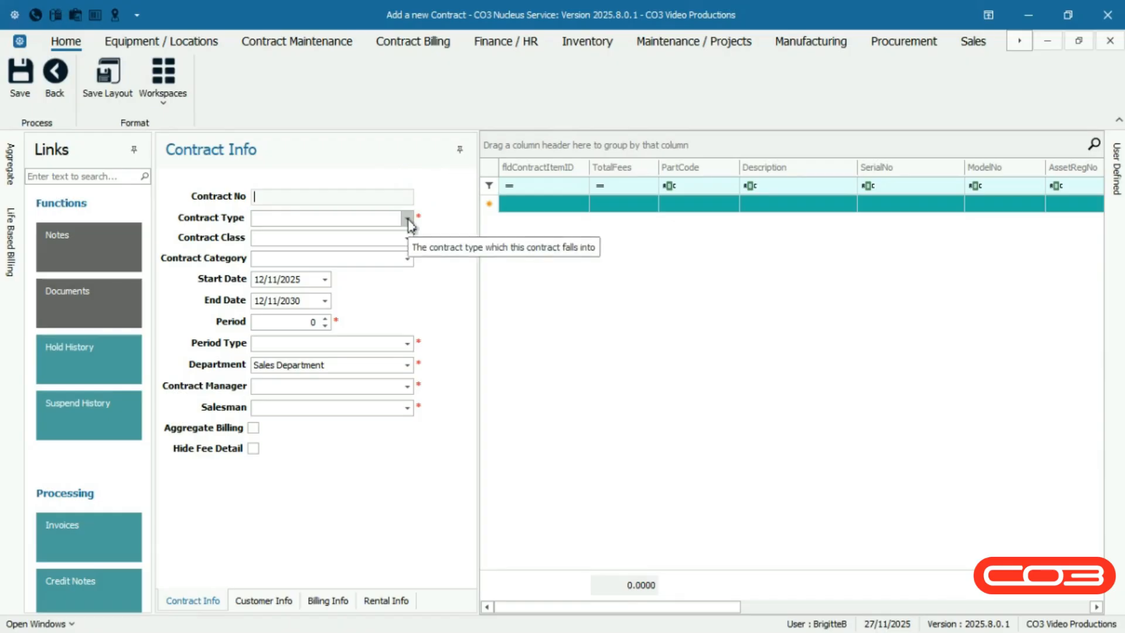
left_click(407, 220)
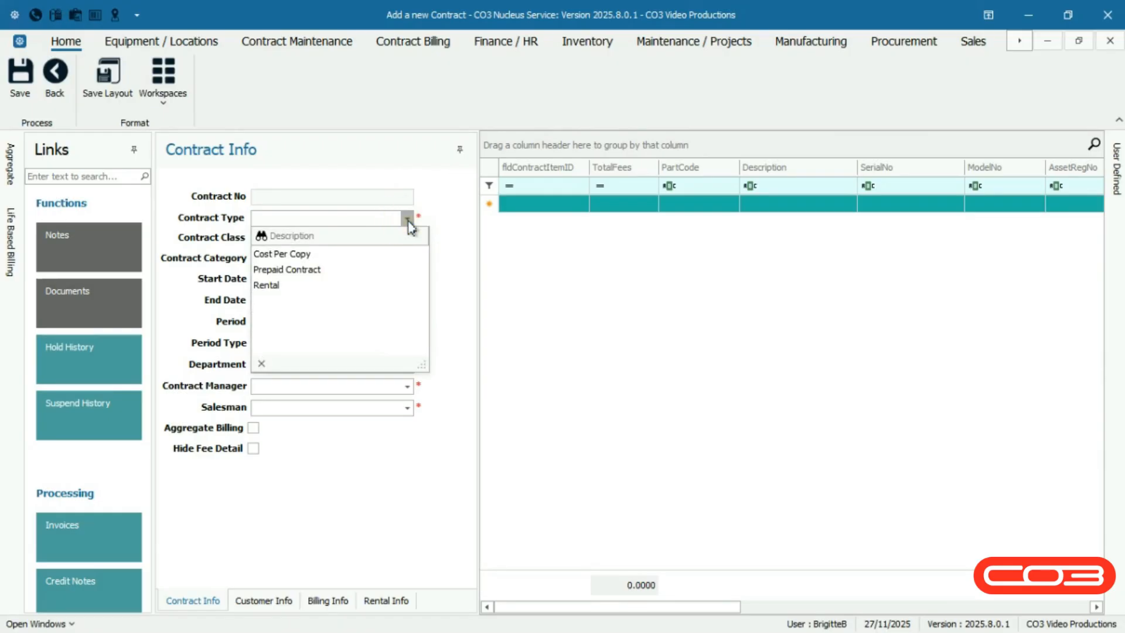
left_click(389, 271)
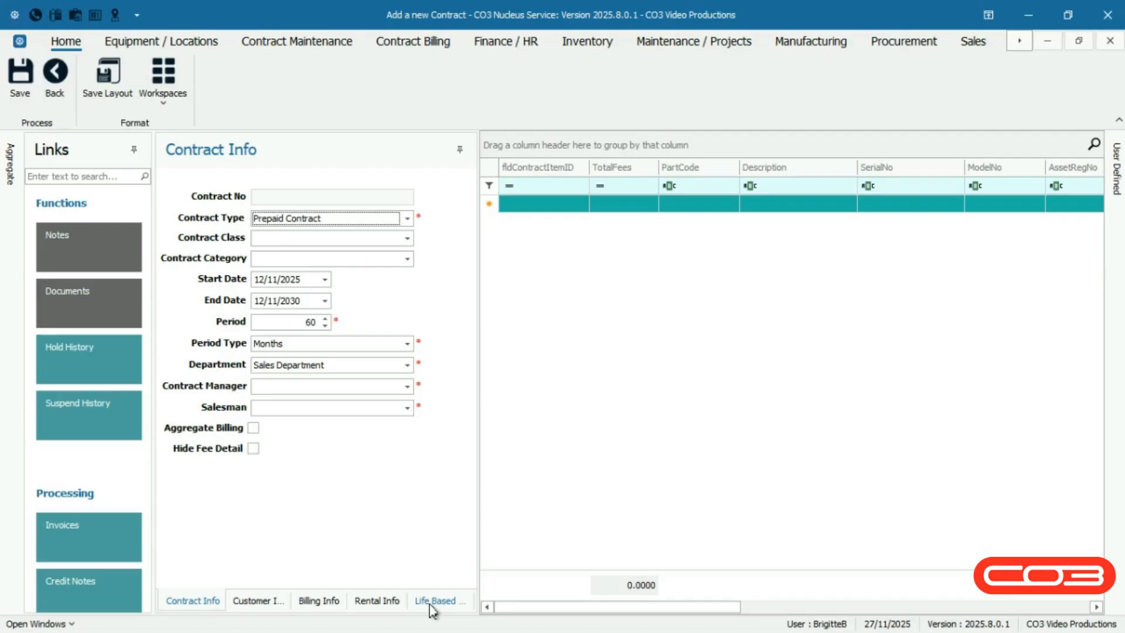
left_click(432, 604)
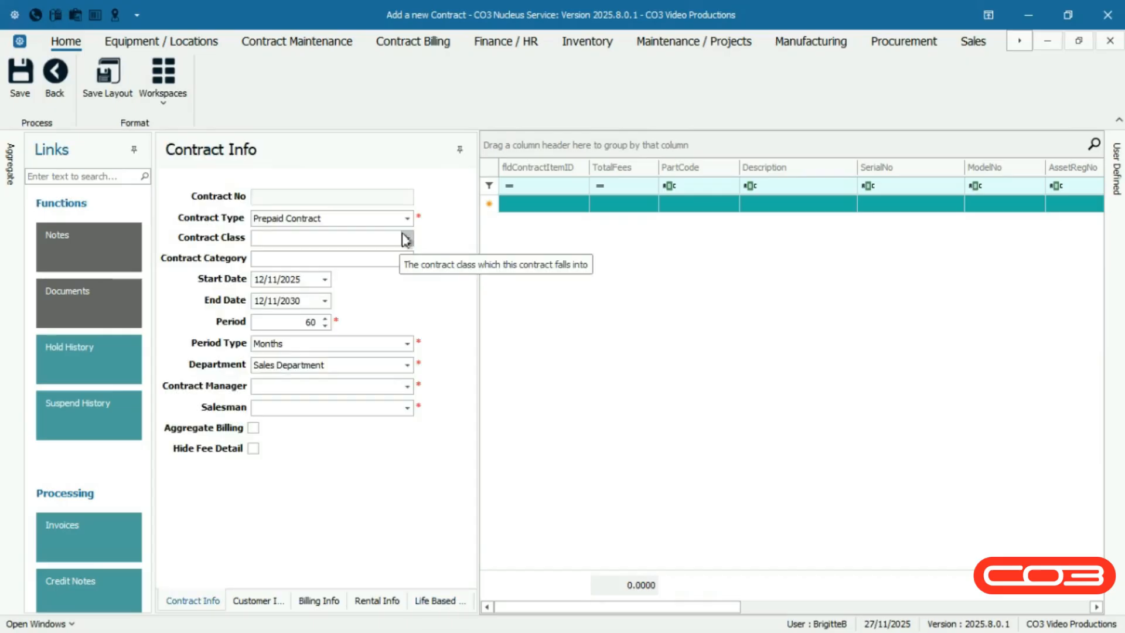
Step: Set the contract class to Business and the contract category to Financial
left_click(406, 239)
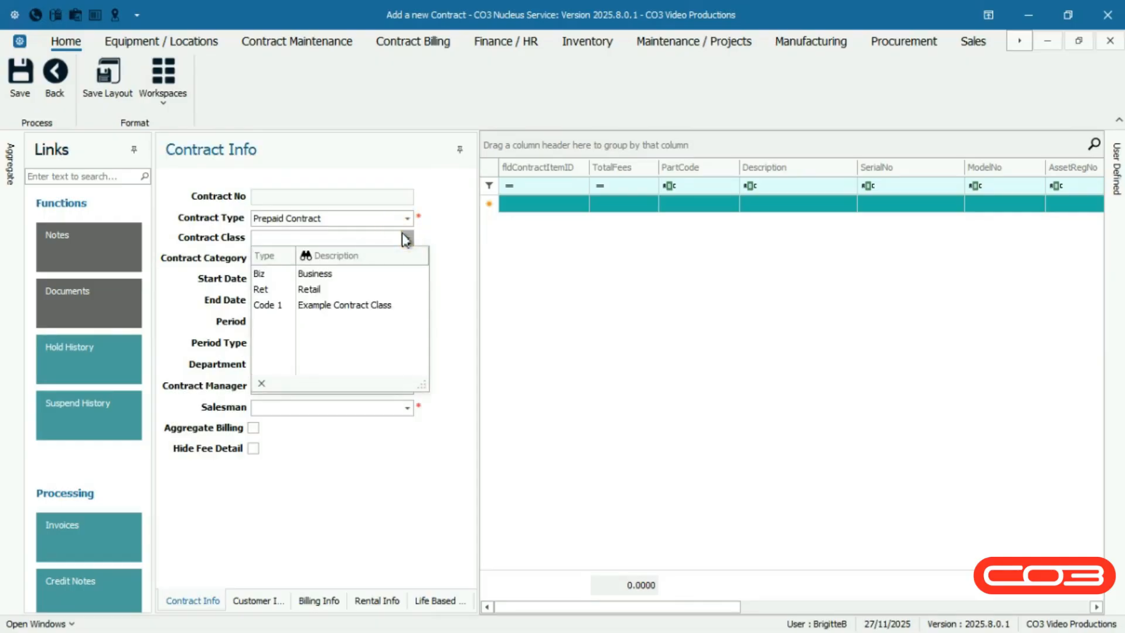
left_click(408, 269)
left_click(407, 260)
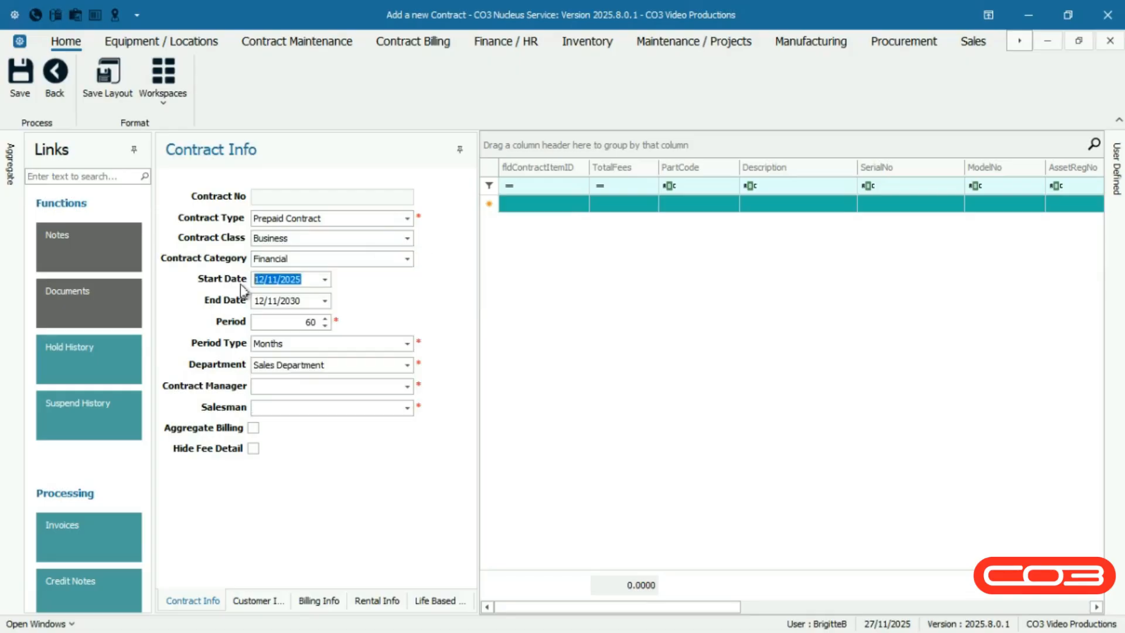
Step: Review the contract's start date, end date, period and the available period types
key("Tab")
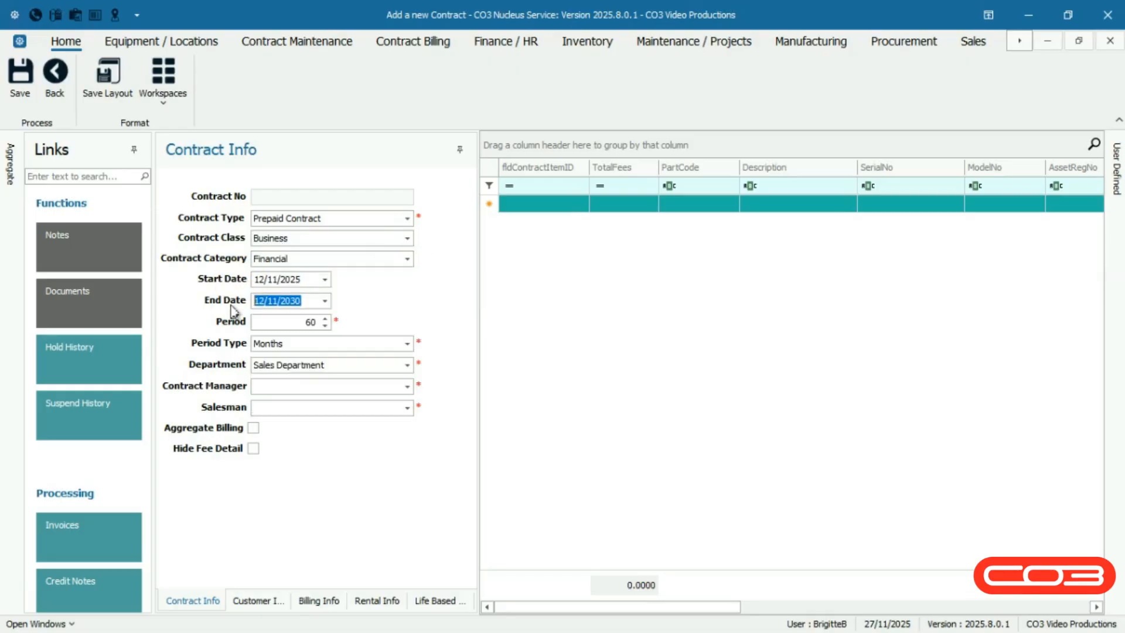
left_click(233, 310)
left_click(292, 322)
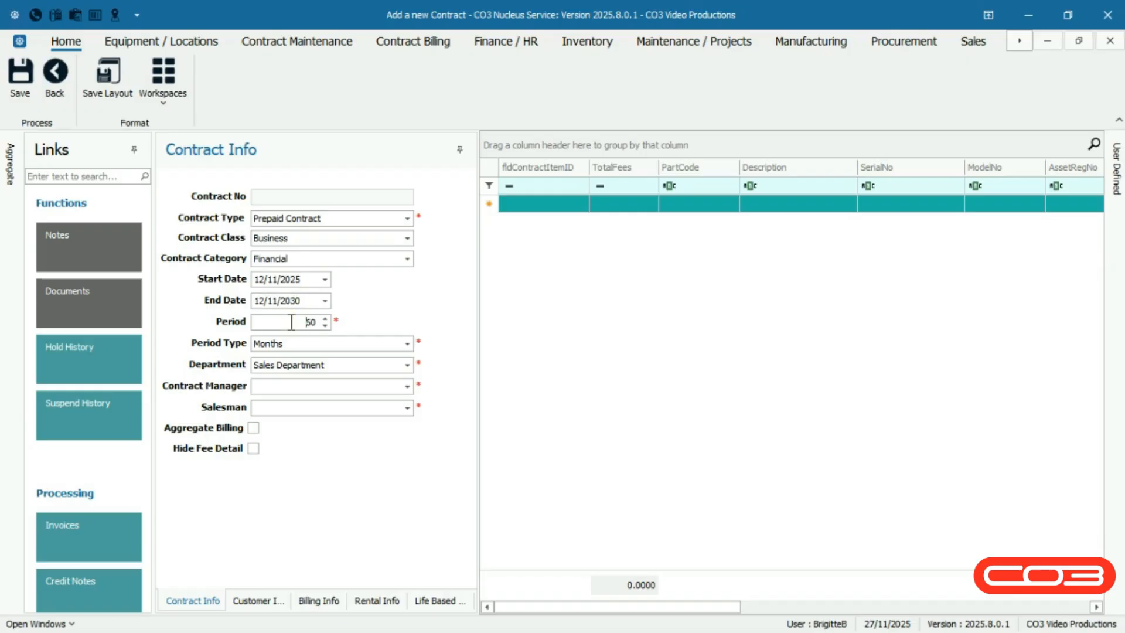
left_click(407, 344)
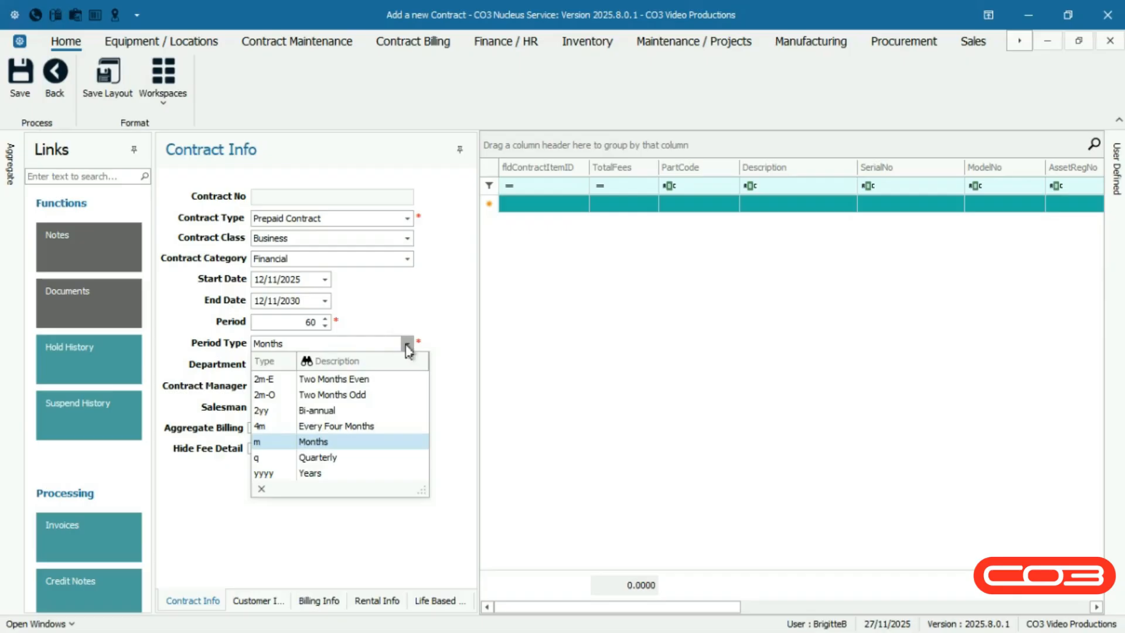
left_click(407, 345)
Step: Choose the contract manager and the salesman for the contract
left_click(408, 388)
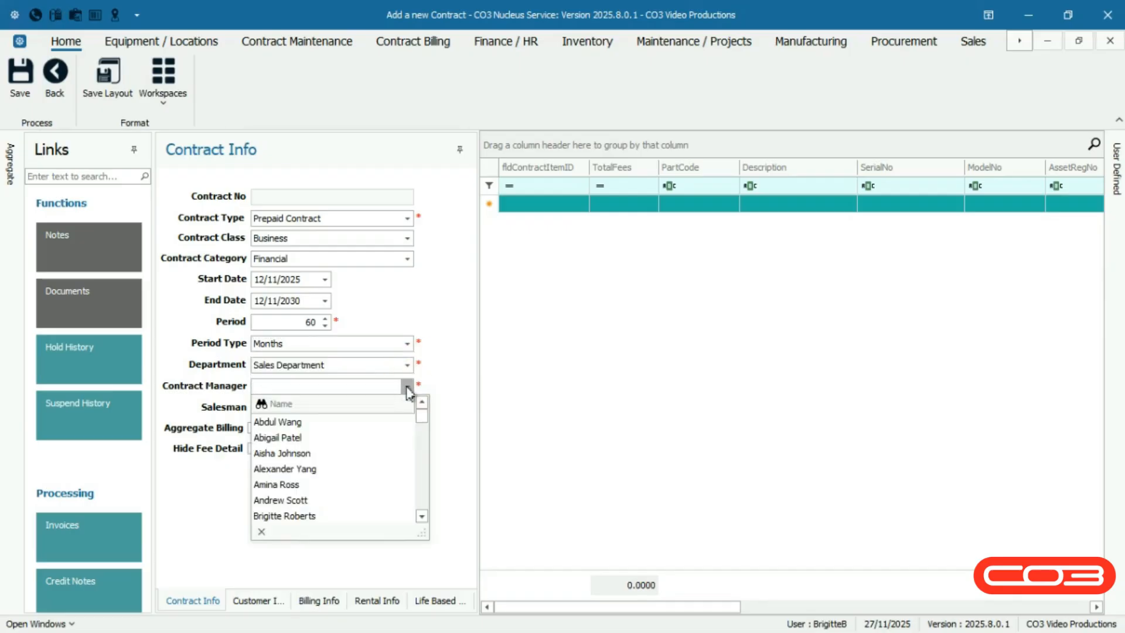
left_click(280, 500)
left_click(408, 408)
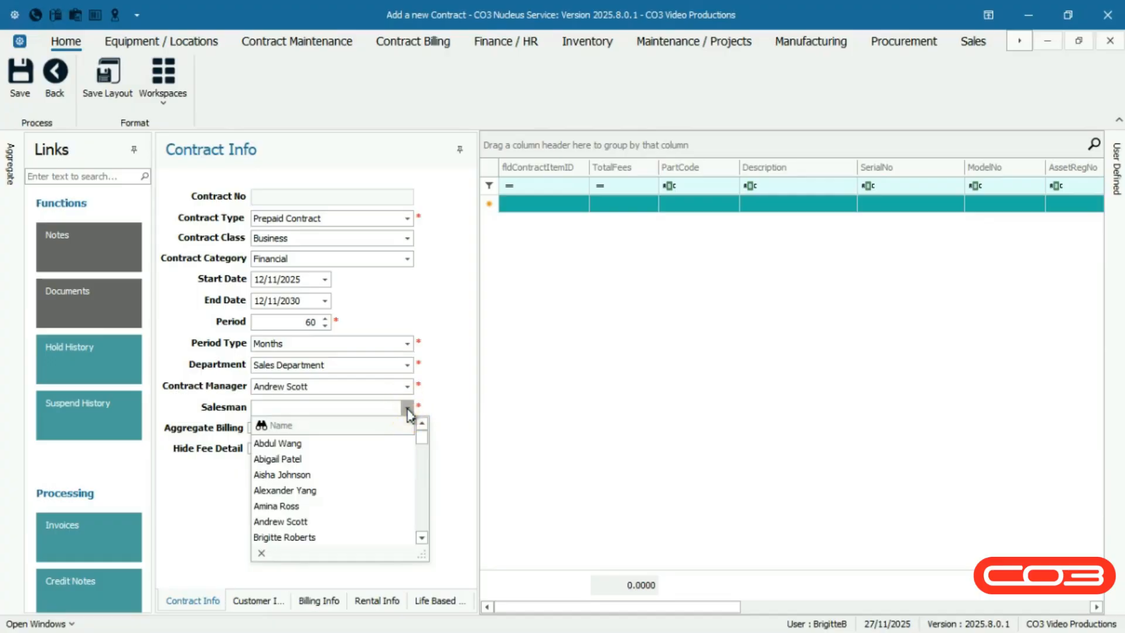
left_click(276, 506)
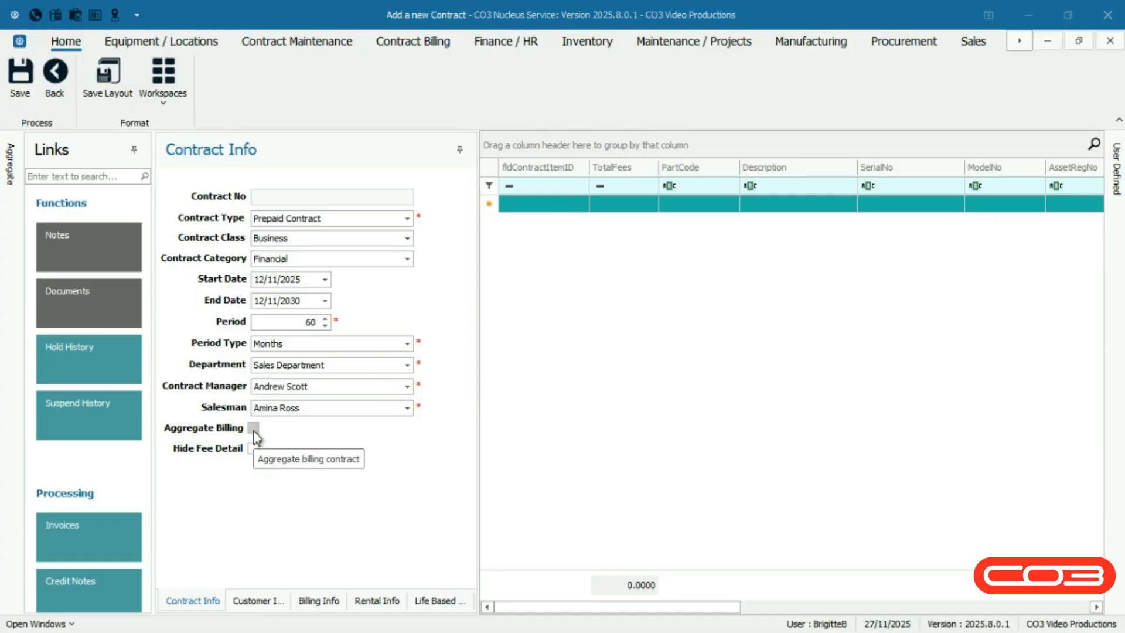
Step: Try the Aggregate Billing and Hide Fee Detail options, check the aggregate details, and clear both options
left_click(254, 430)
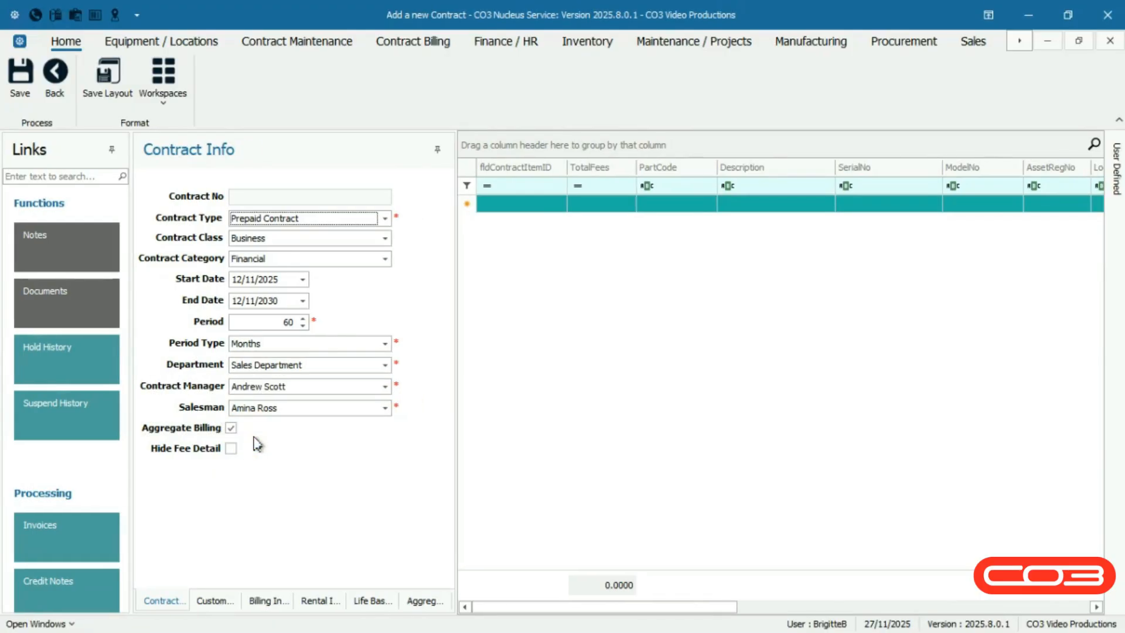
left_click(421, 603)
left_click(231, 428)
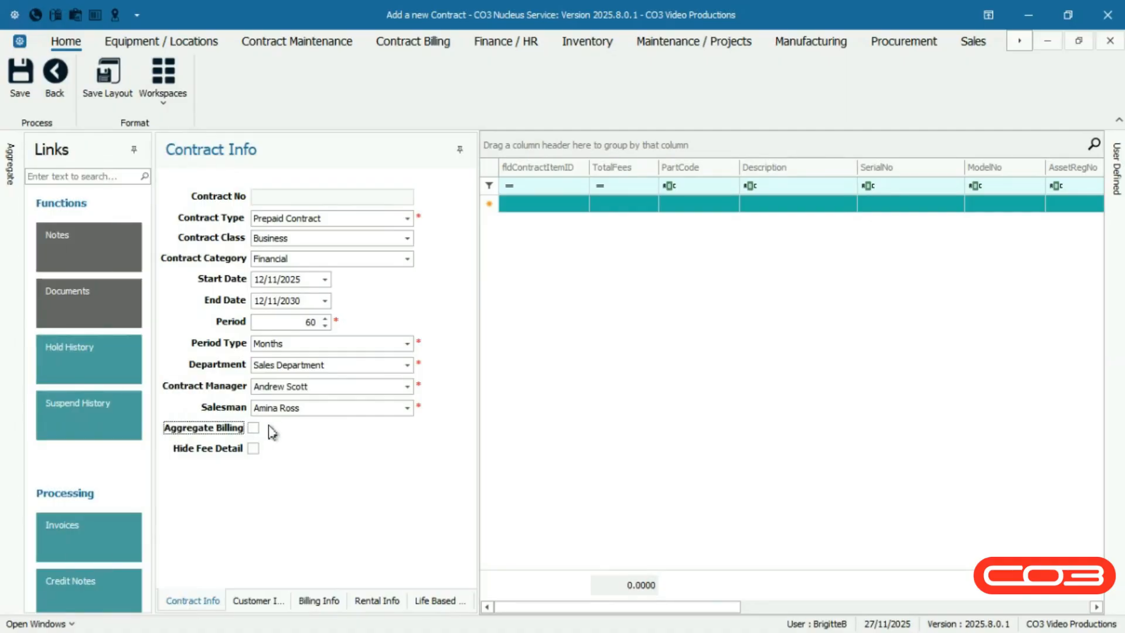
mouse_move(253, 448)
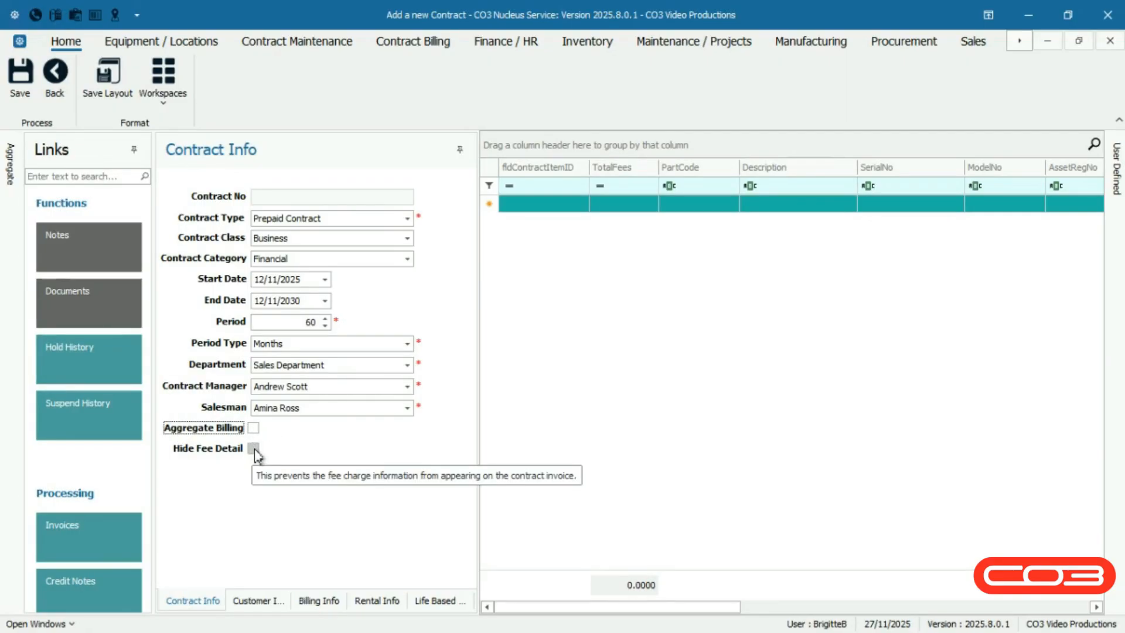
left_click(254, 450)
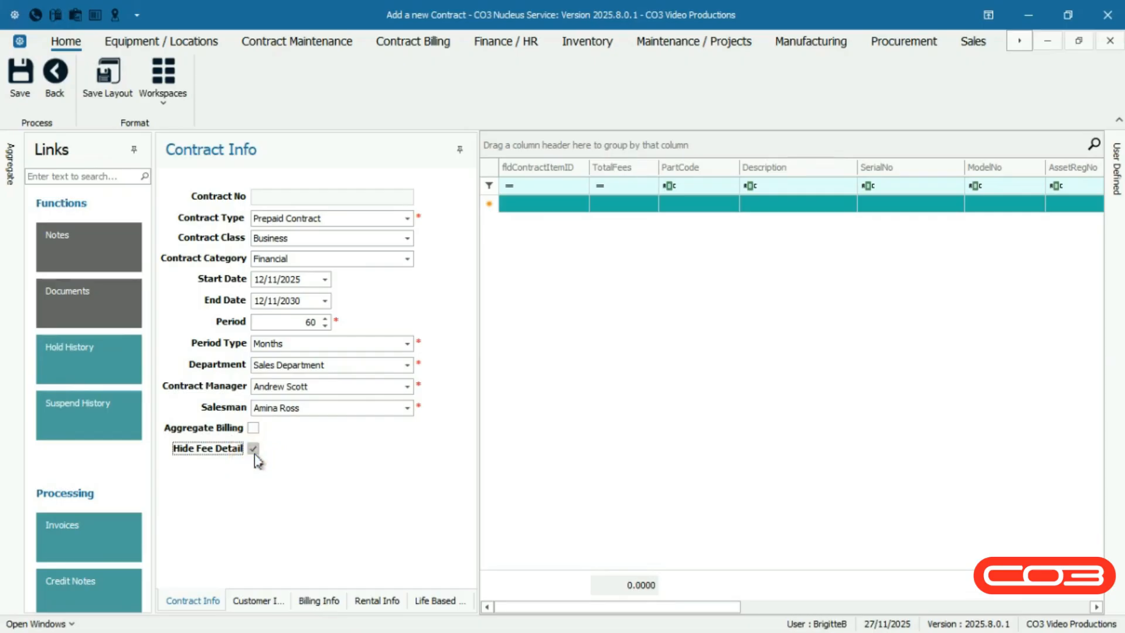
left_click(255, 455)
Step: Select ZATech Solutions as the customer in the contract's customer info
left_click(258, 601)
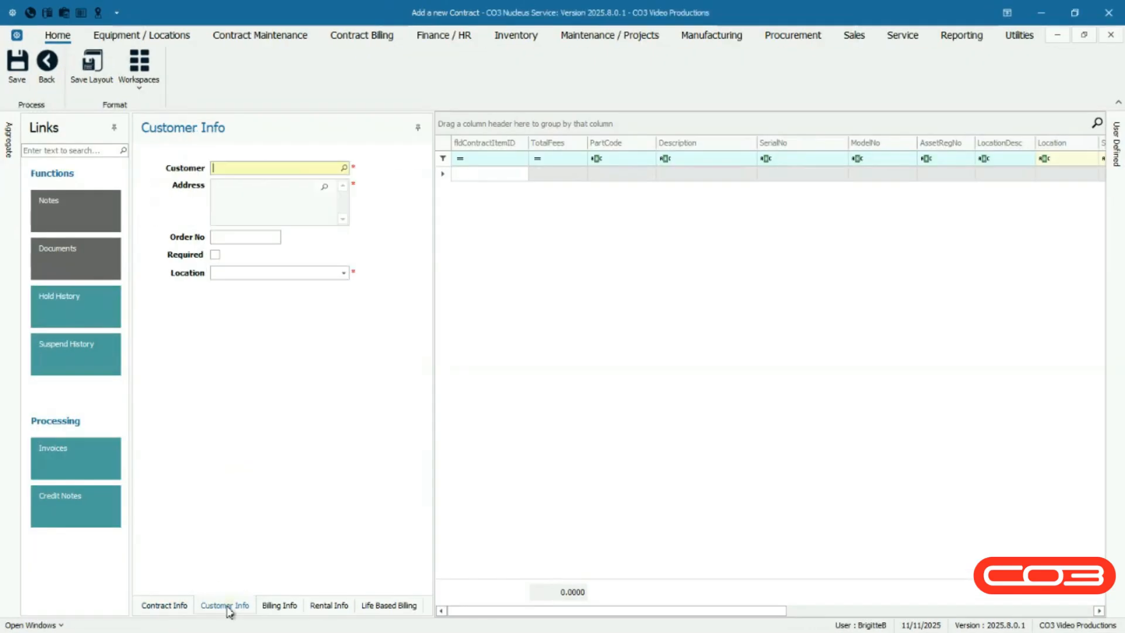
left_click(344, 168)
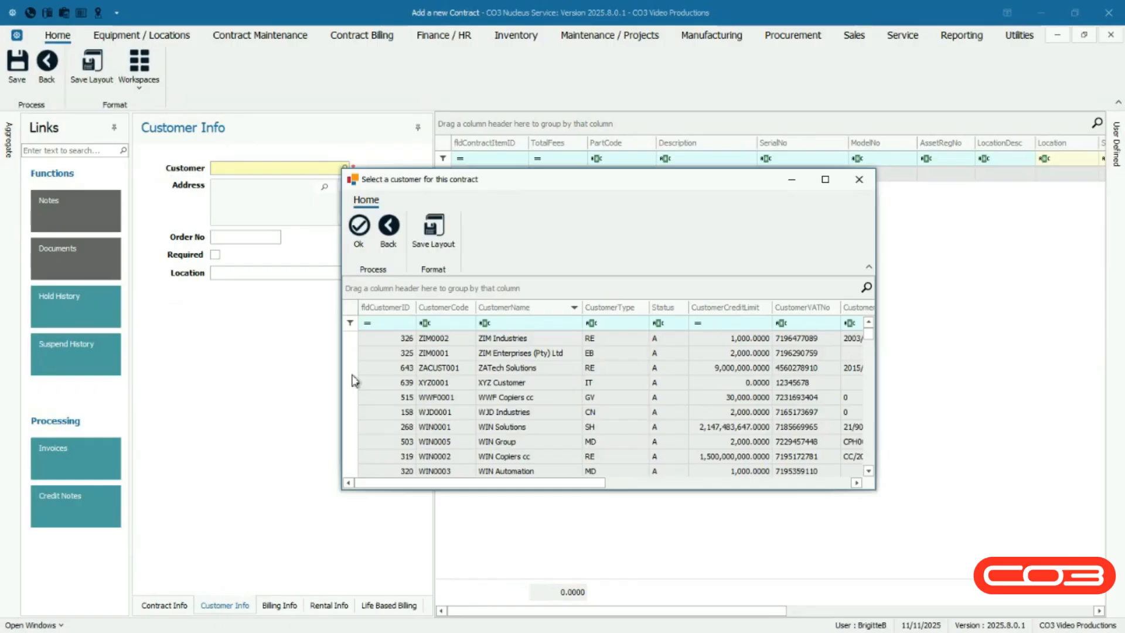
left_click(352, 372)
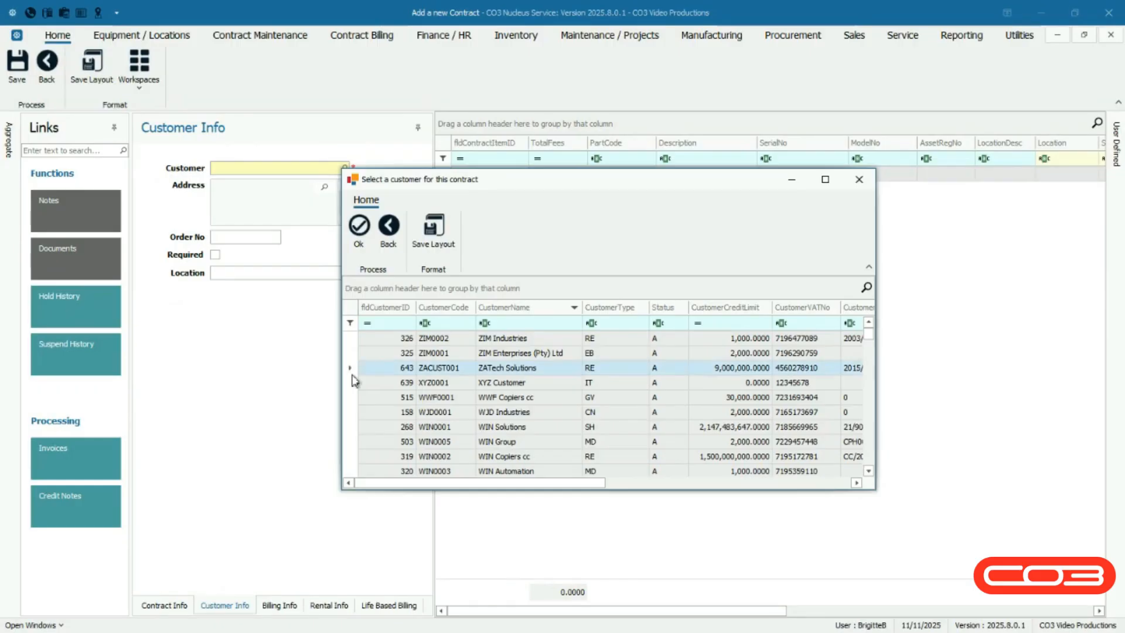
left_click(362, 239)
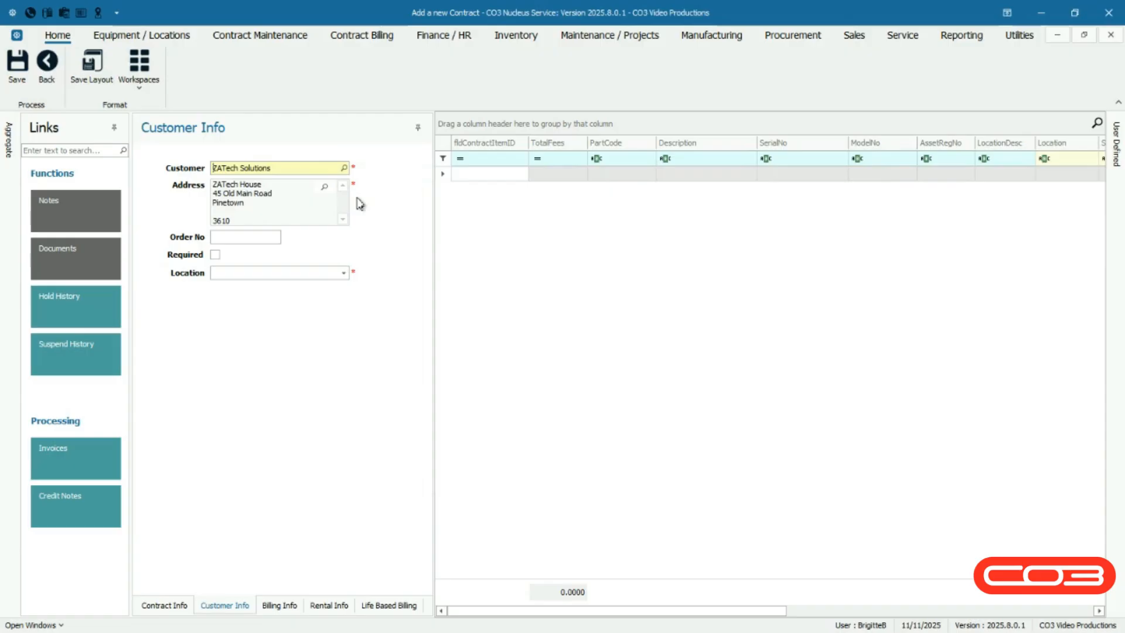
Step: Check the customer's selectable addresses, leave the order number blank, and set the contract location to Durban Main
left_click(324, 187)
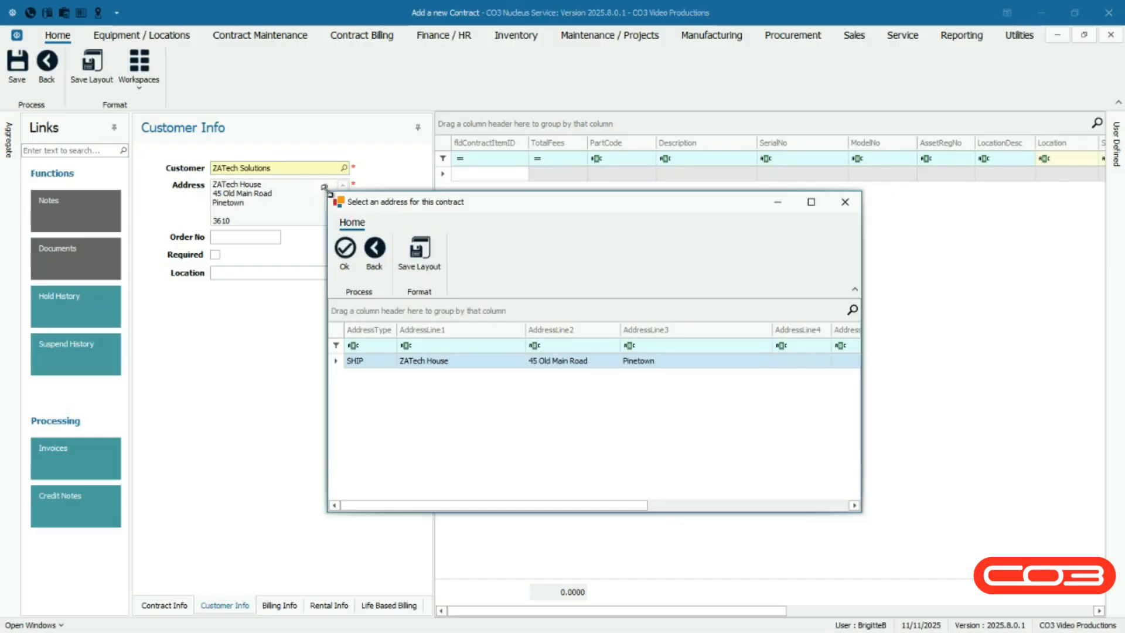
left_click(216, 237)
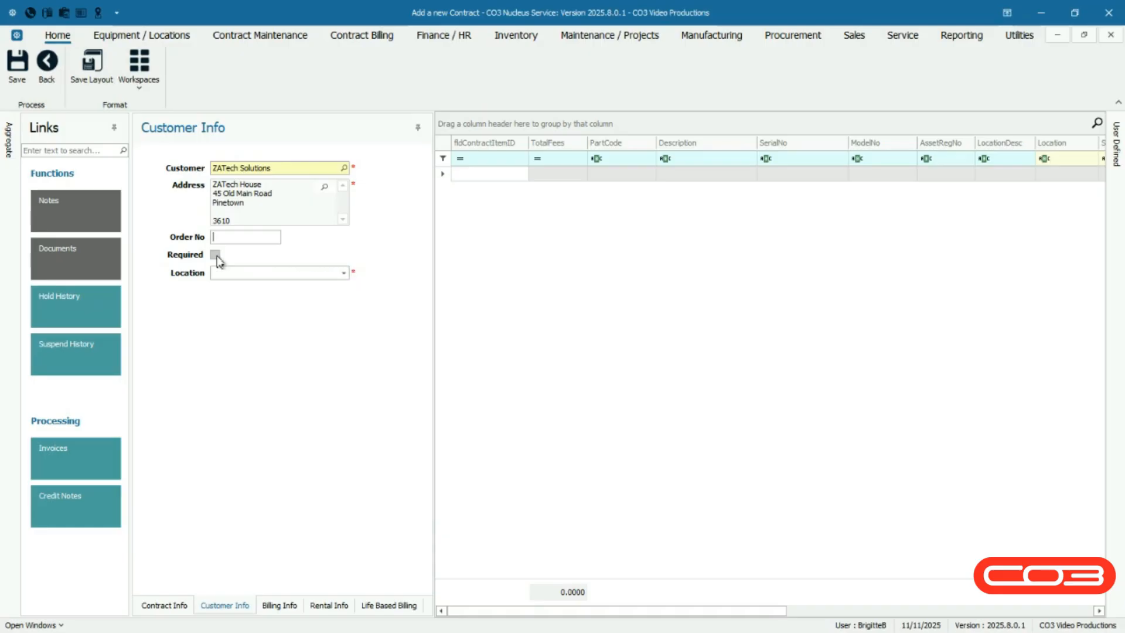
left_click(344, 274)
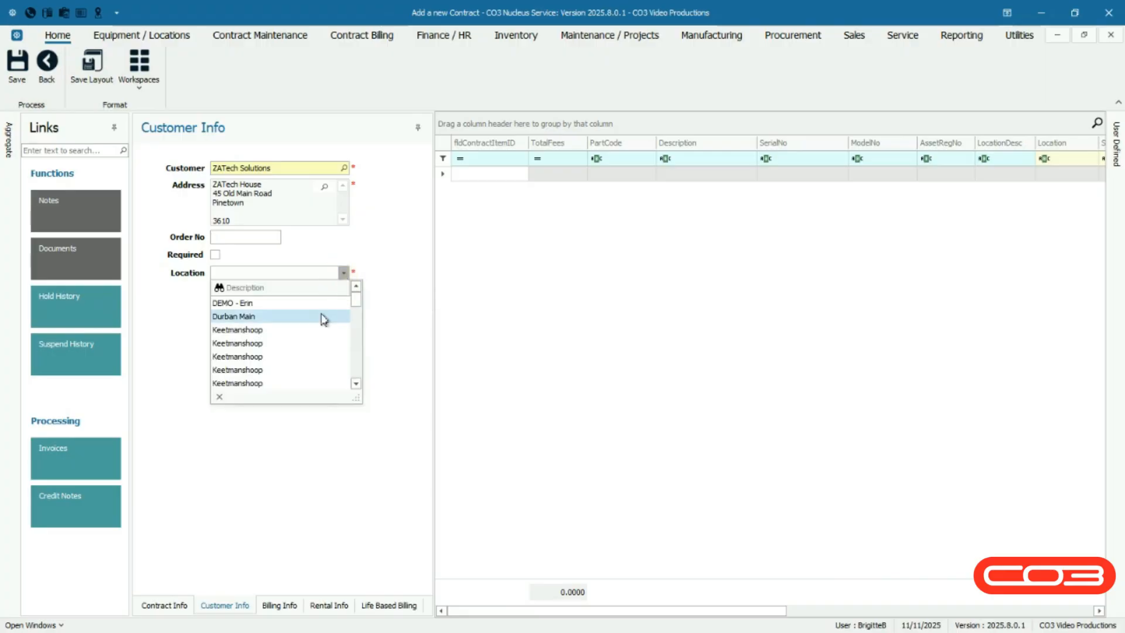
left_click(322, 317)
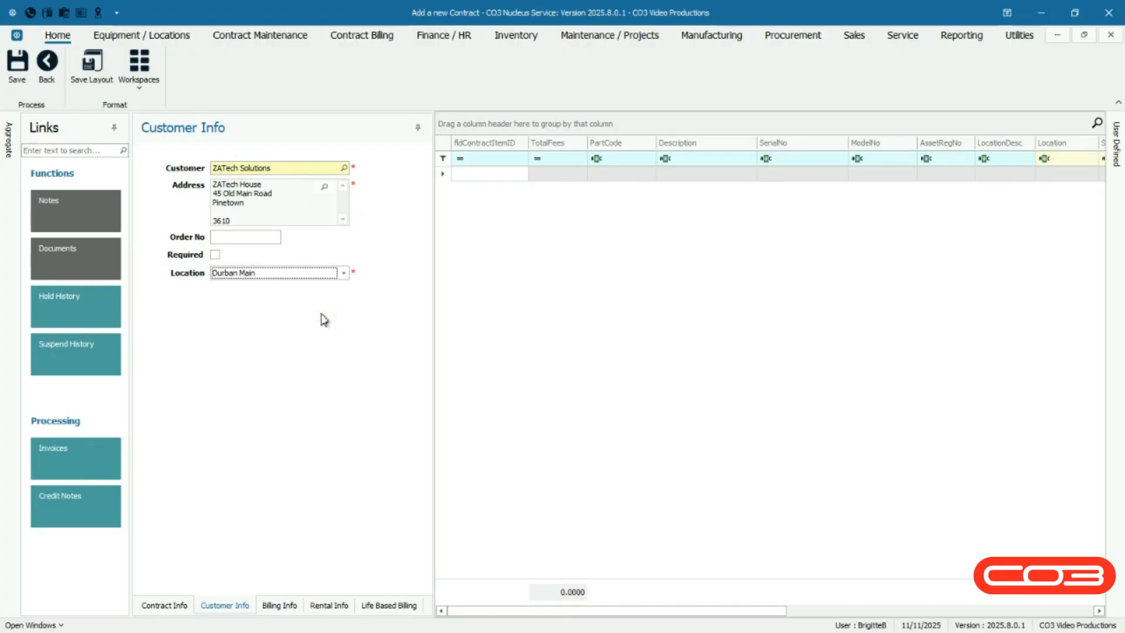
Step: In the billing info, keep the billing cycle as Months and set the billing period to 2
left_click(327, 602)
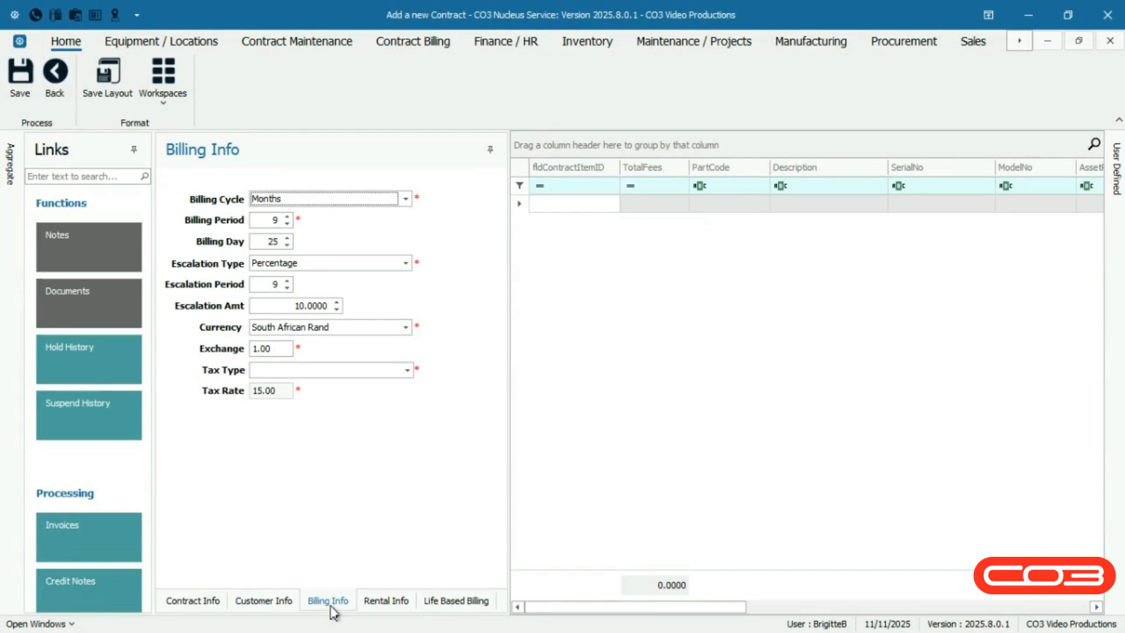
left_click(406, 199)
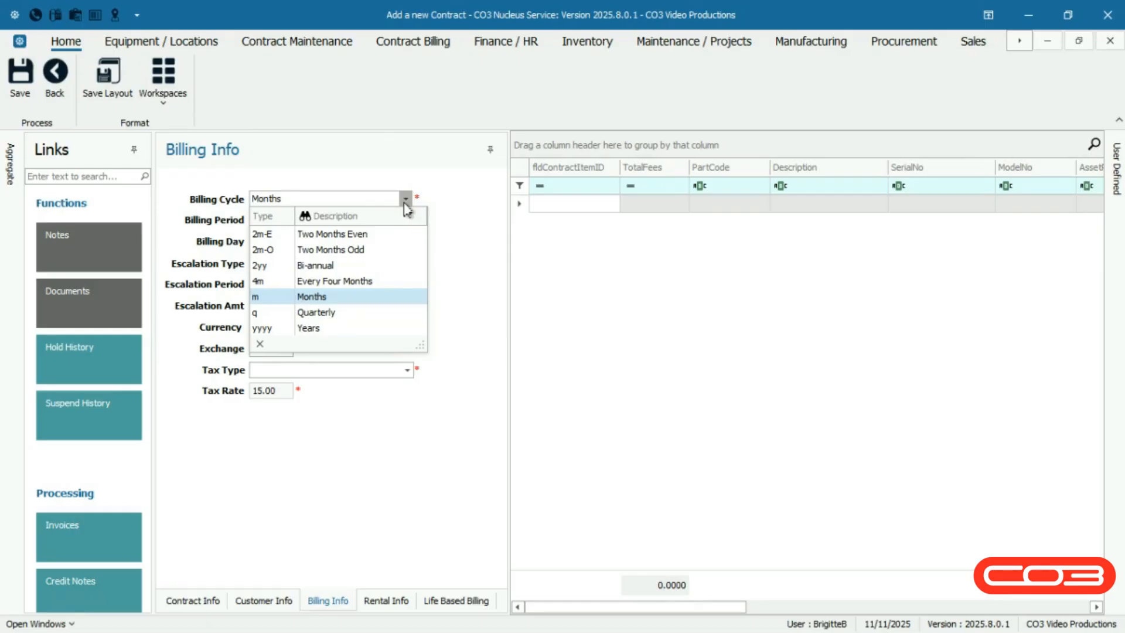
left_click(405, 203)
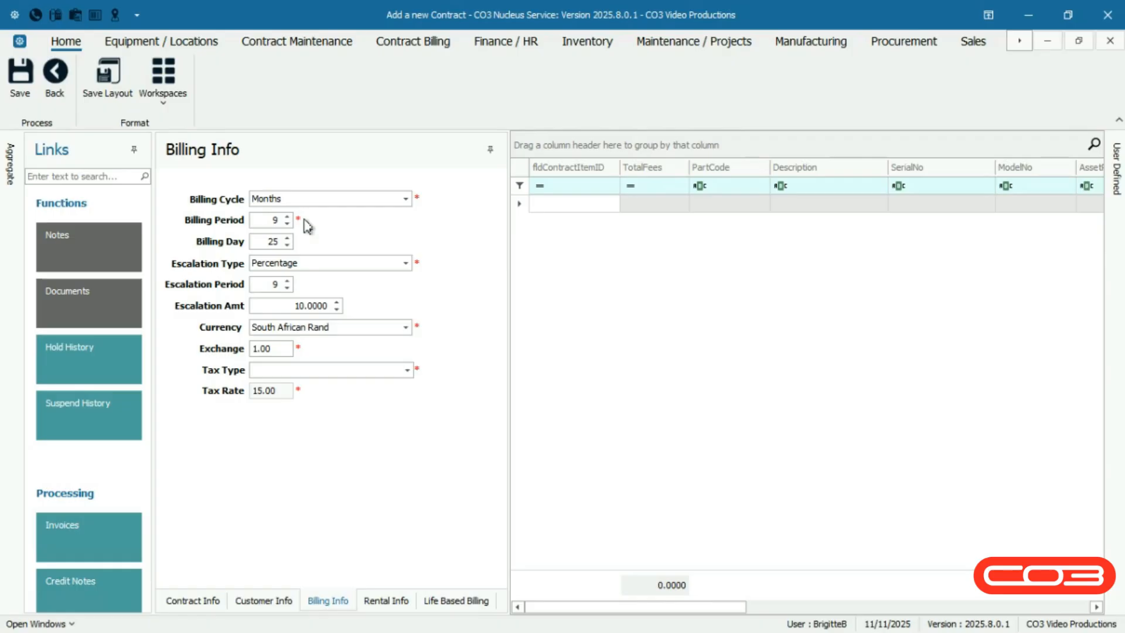
left_click(305, 220)
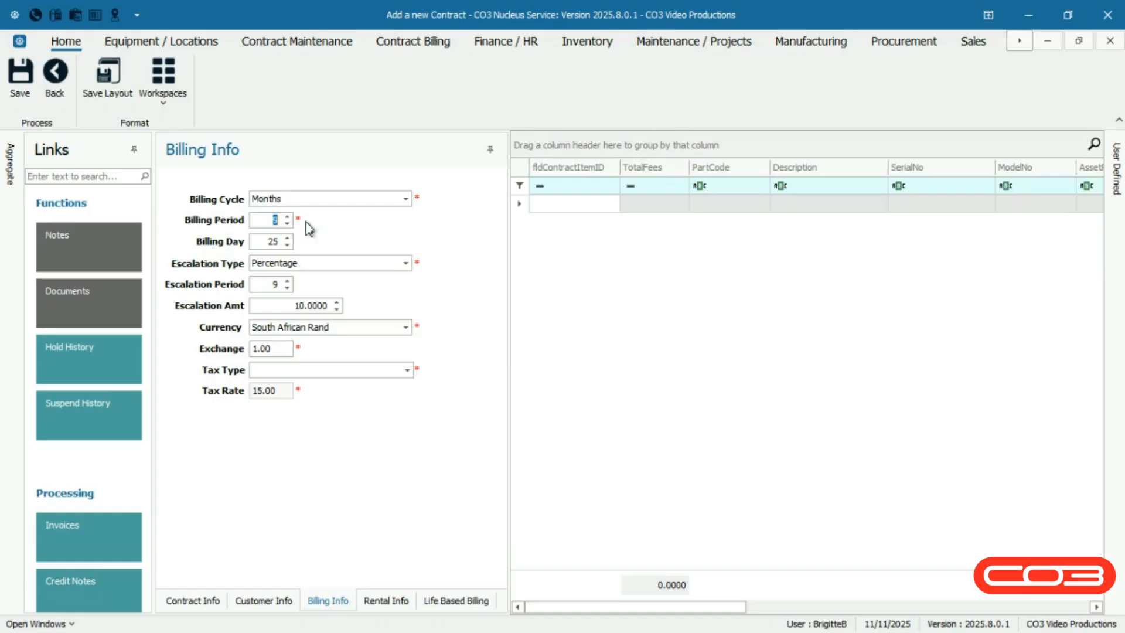
type("2")
Step: Keep the escalation type as Percentage and set the escalation period to 2 in the billing info
left_click(405, 263)
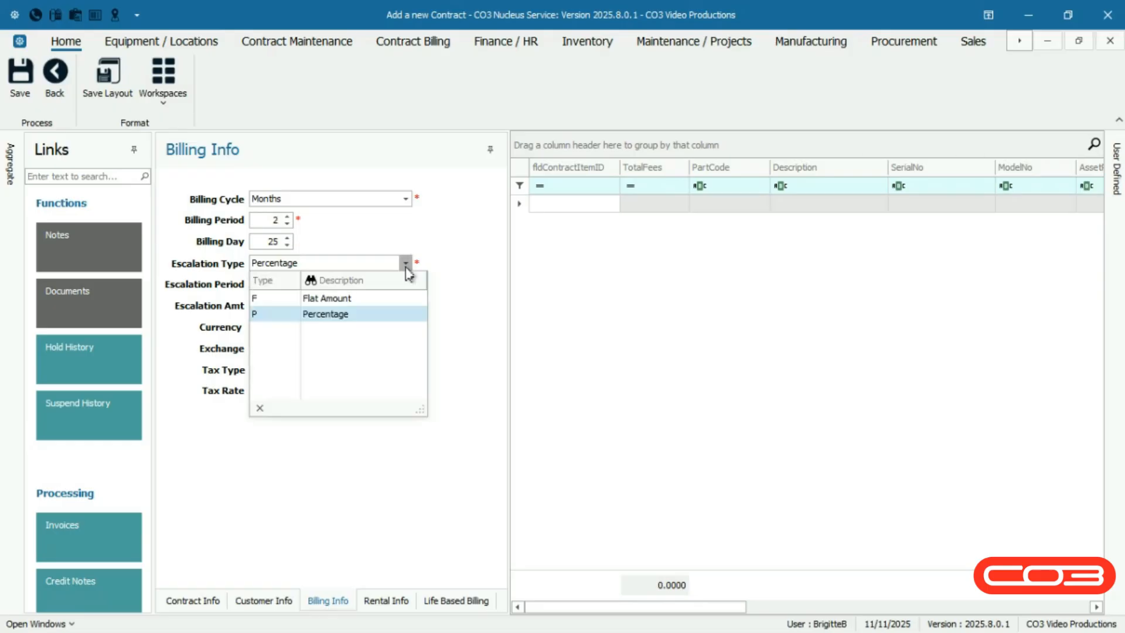
left_click(406, 263)
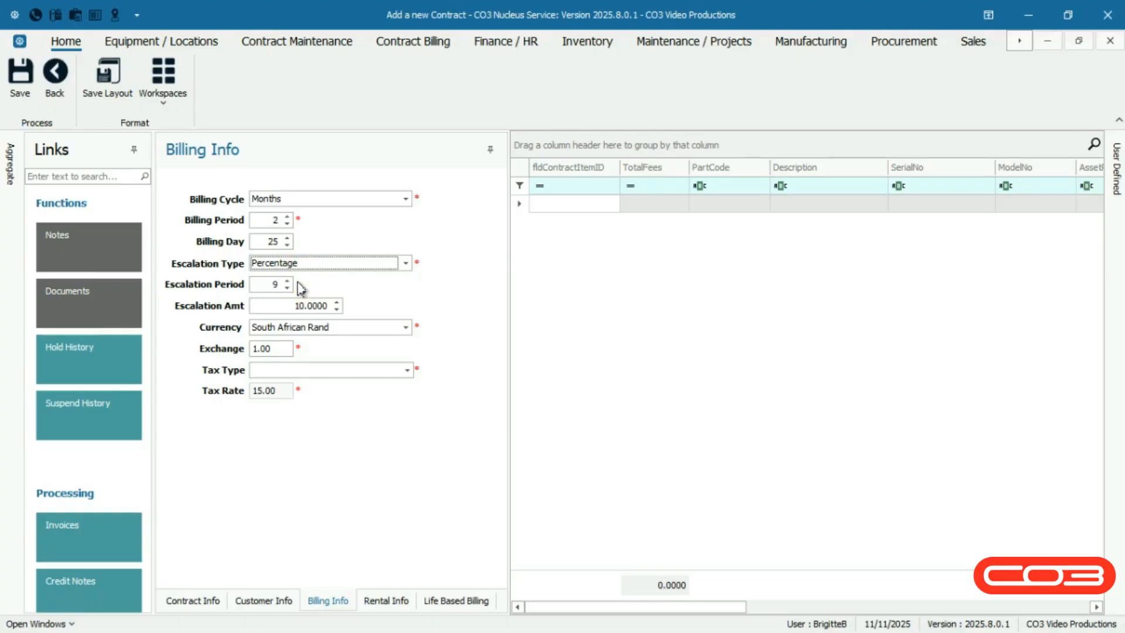
key("Tab")
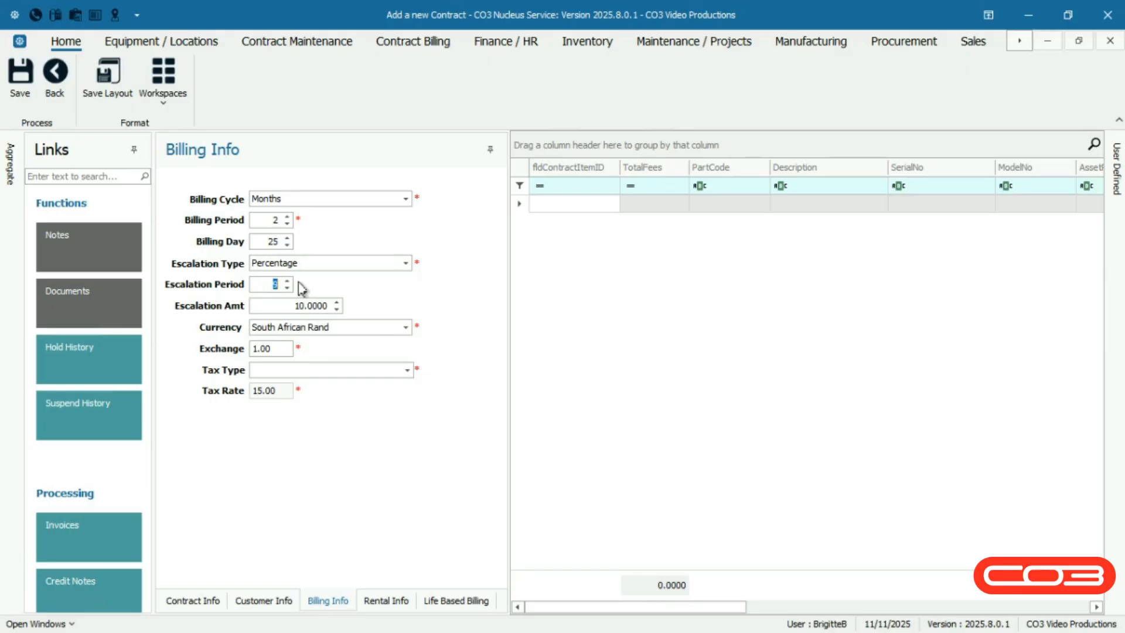
type("2")
Step: Keep South African Rand as the billing currency and choose VAT Output as the tax type
left_click(406, 328)
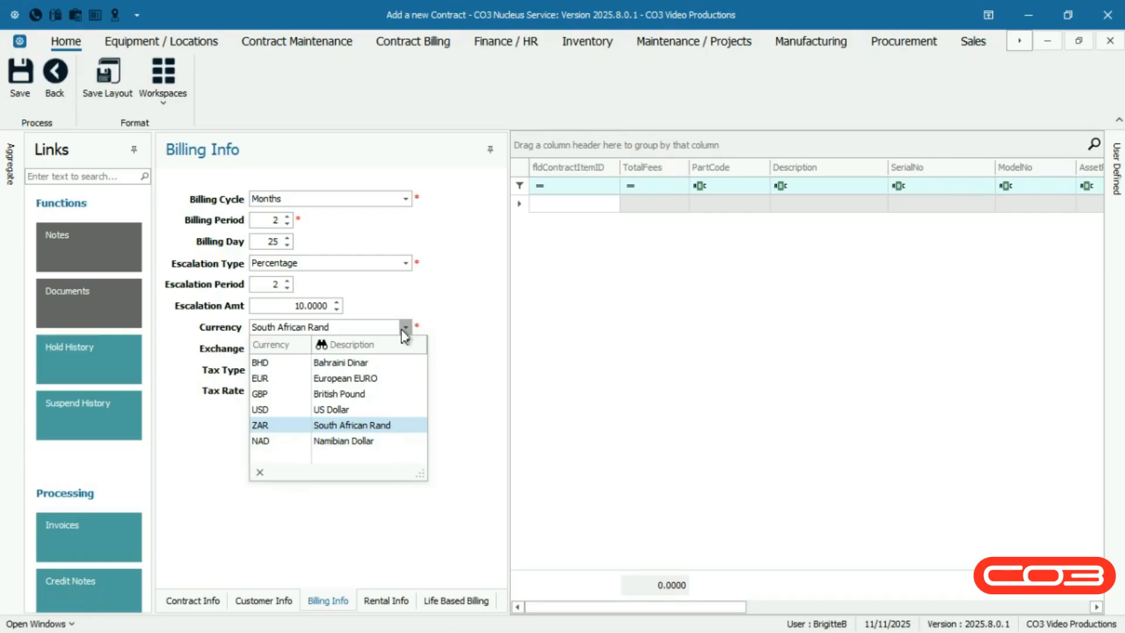
left_click(404, 332)
left_click(303, 348)
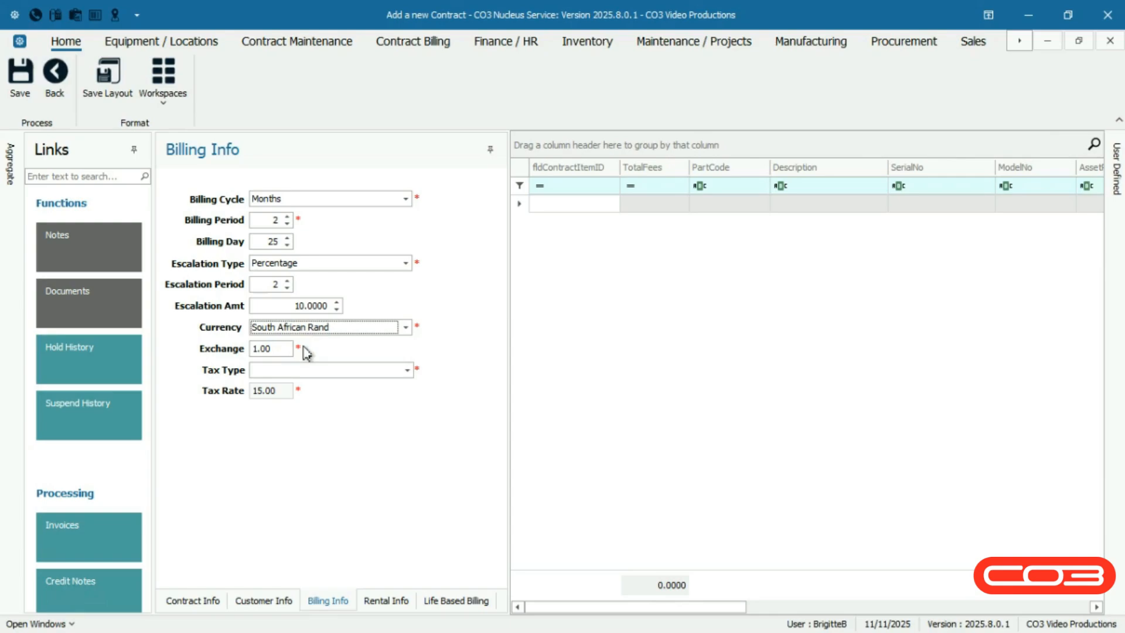
left_click(407, 371)
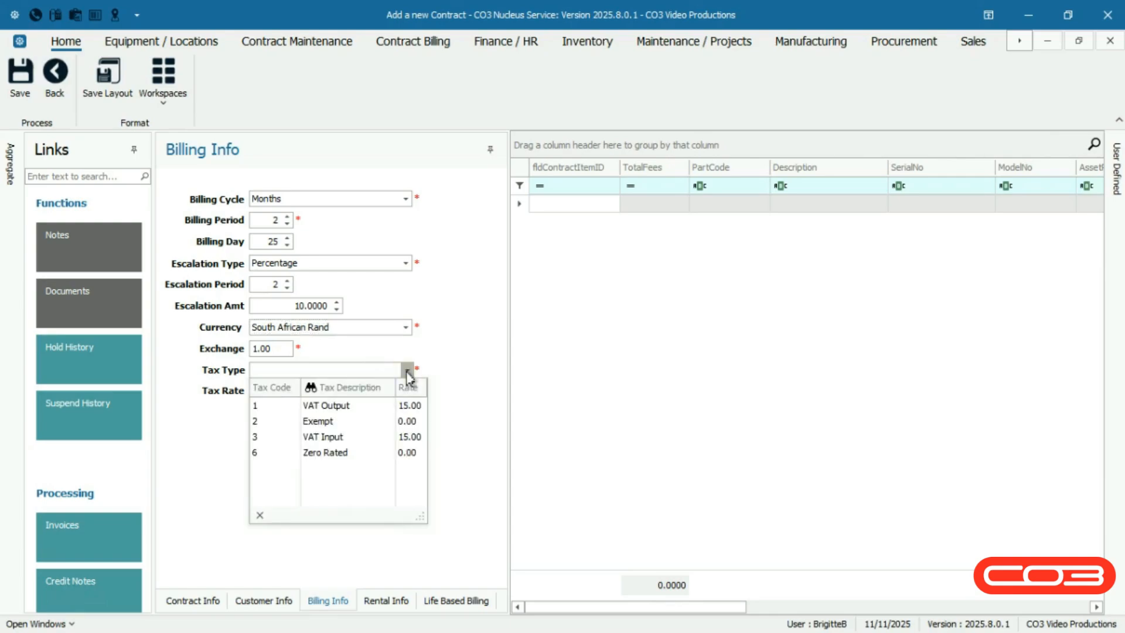
left_click(395, 412)
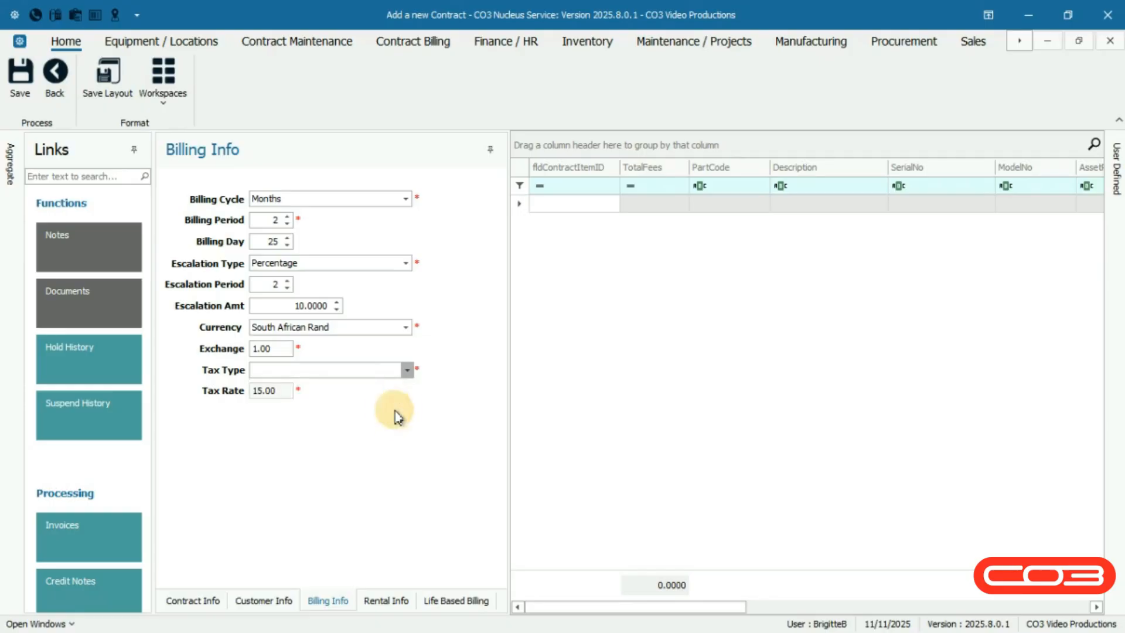
left_click(302, 394)
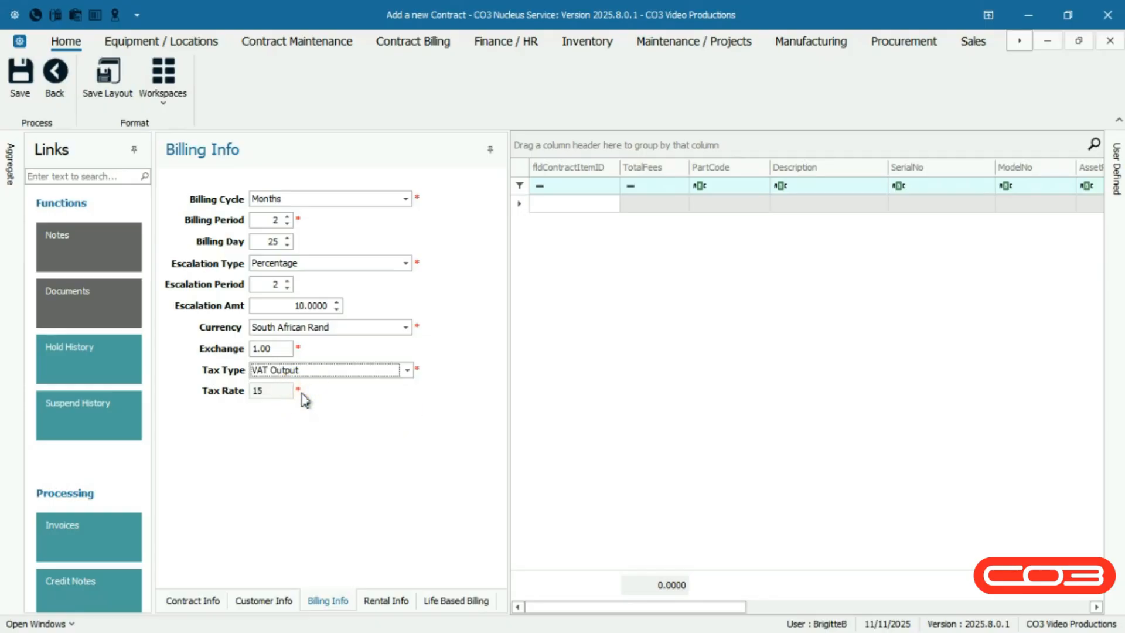
Step: In the rental info, select the customer's invoiced order described as "zatech" as the contract's originating sales order
left_click(385, 602)
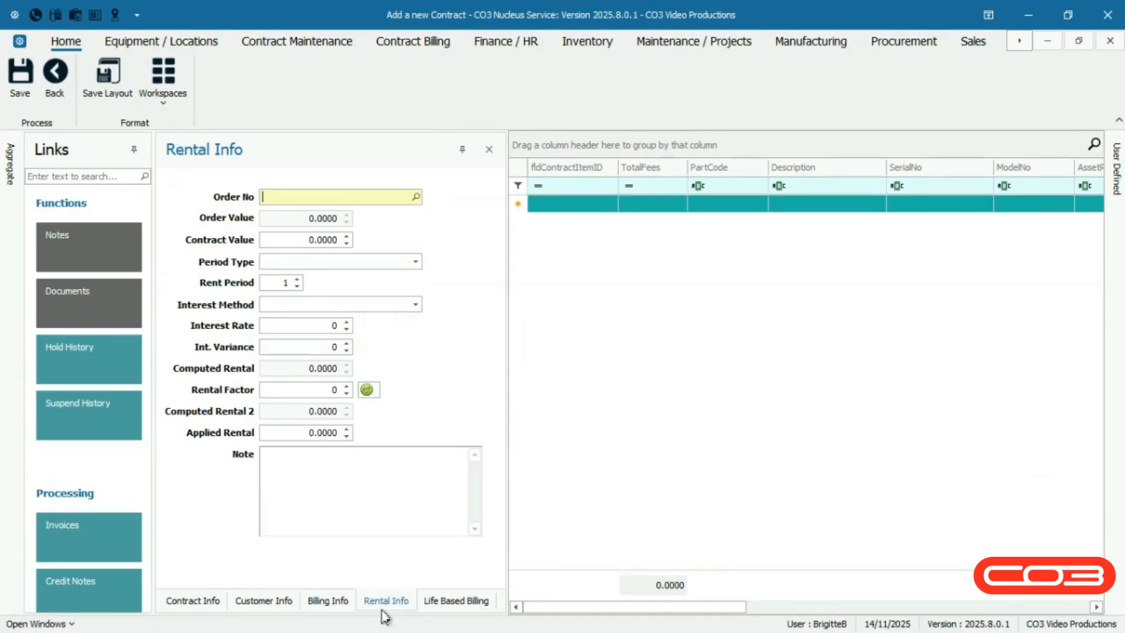
left_click(251, 160)
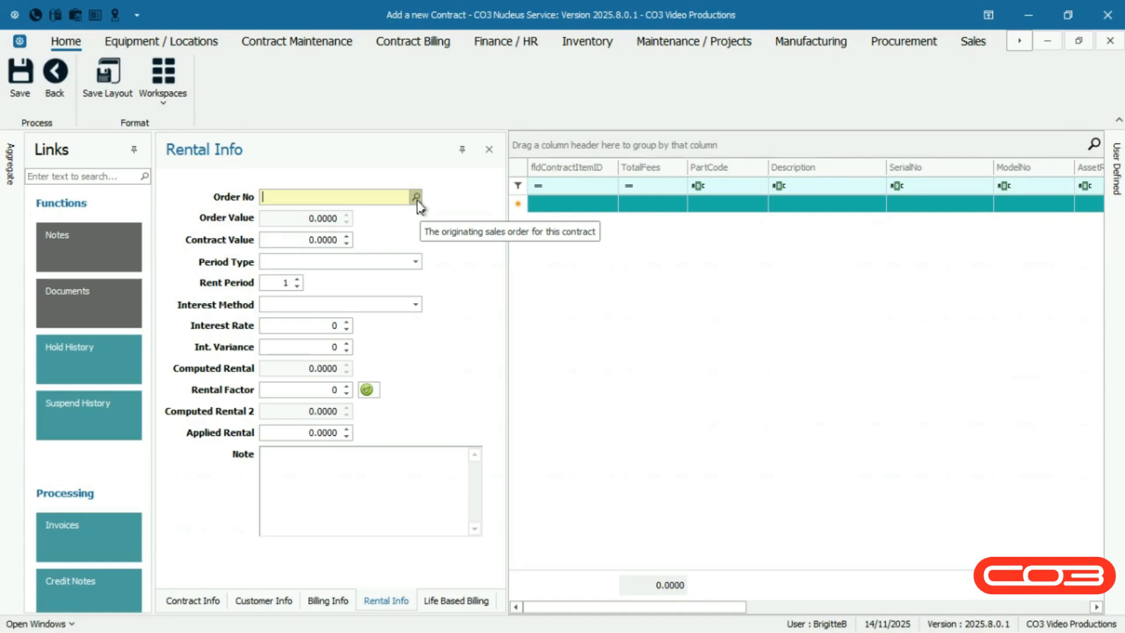
left_click(416, 196)
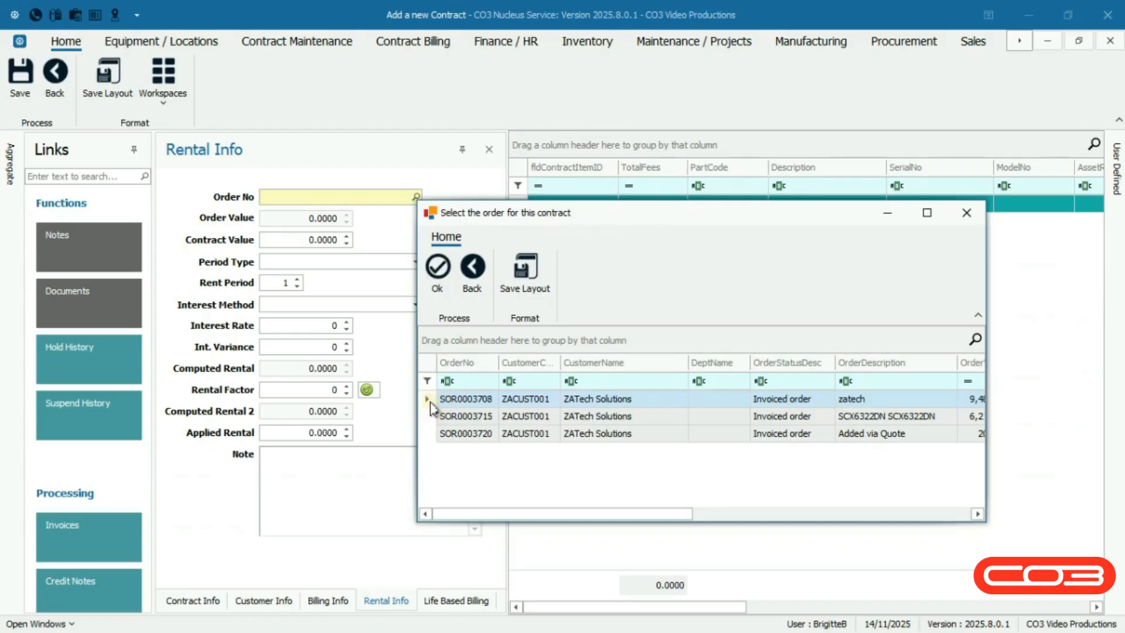
left_click(436, 275)
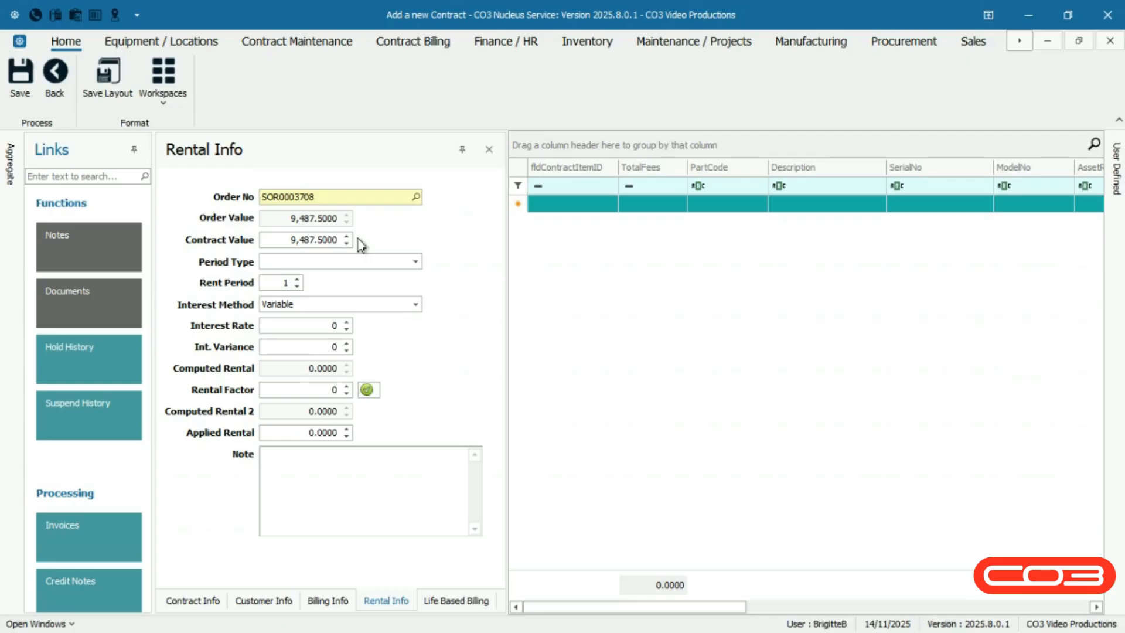
Step: Set the rental period type to Months and the rent period to 60
left_click(415, 261)
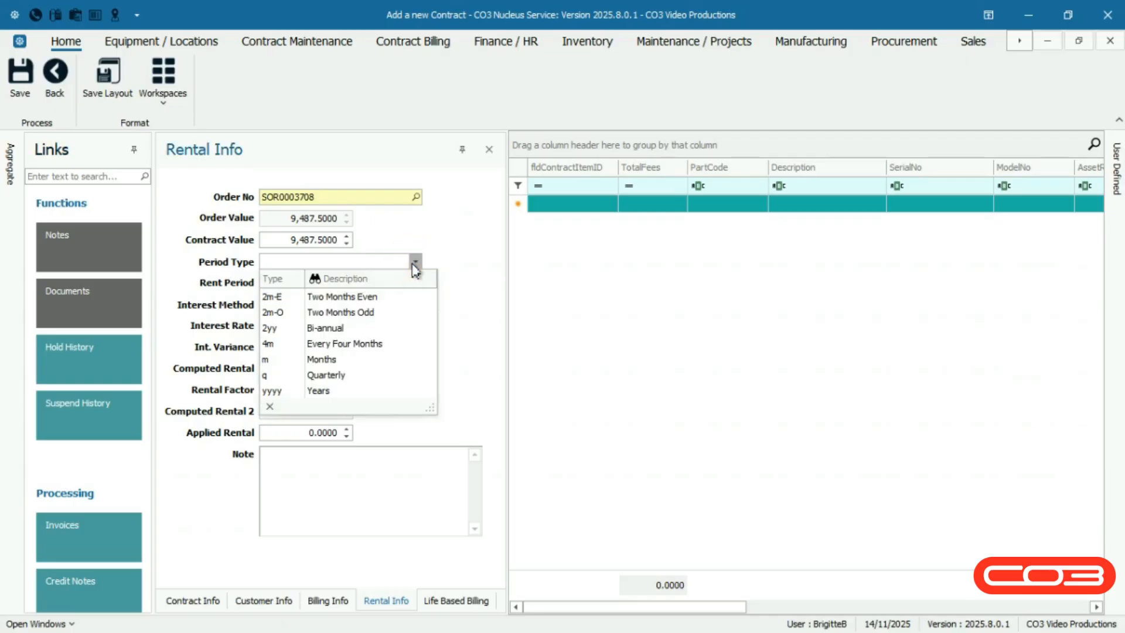
left_click(412, 362)
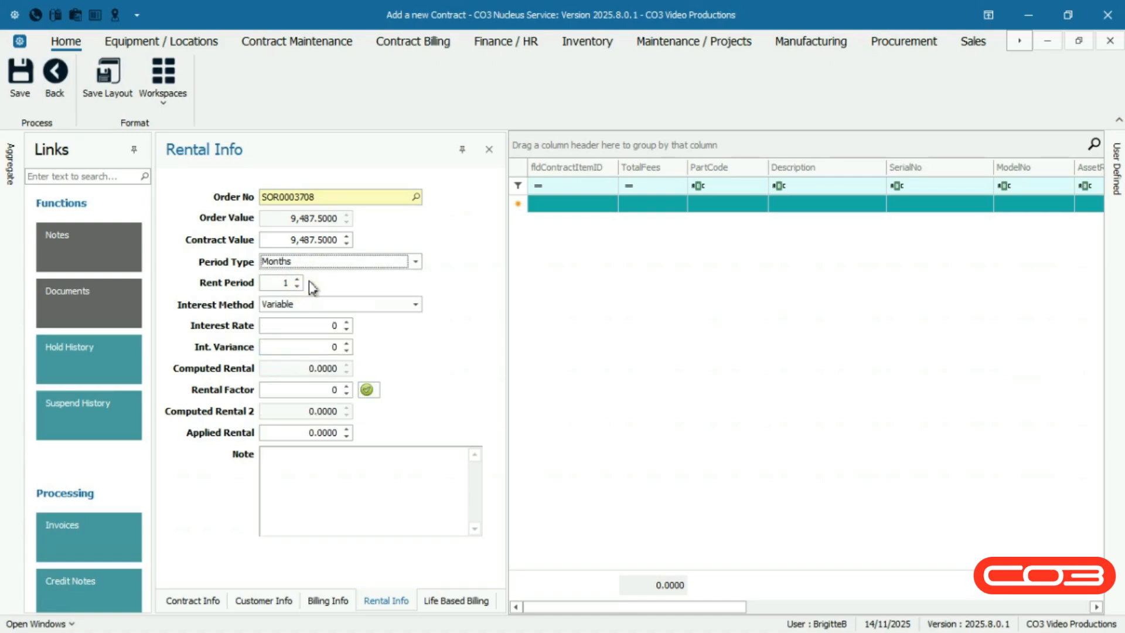
key("Tab")
type("60")
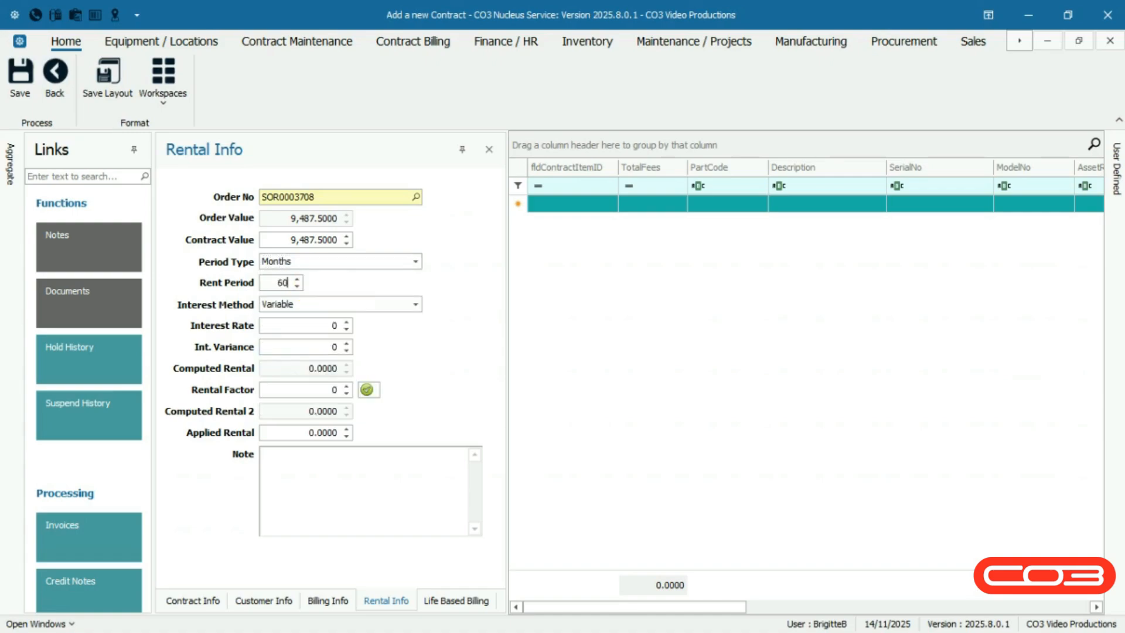
Step: Change the rental's interest method to Fixed and set the interest rate to 8, leaving the interest variance at 0
left_click(415, 304)
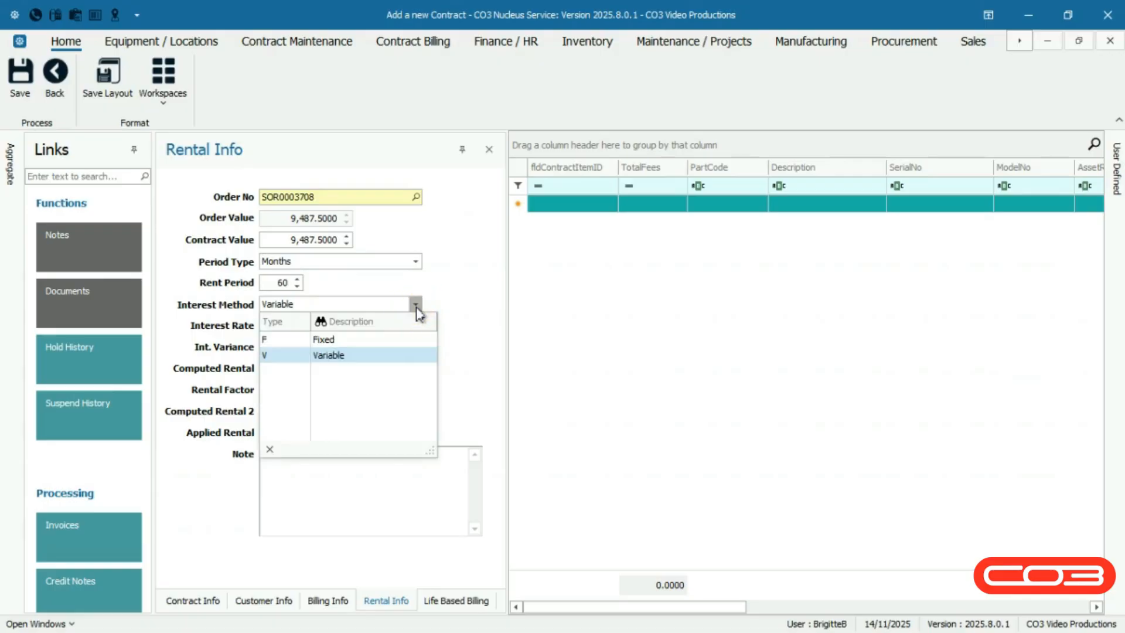
left_click(409, 340)
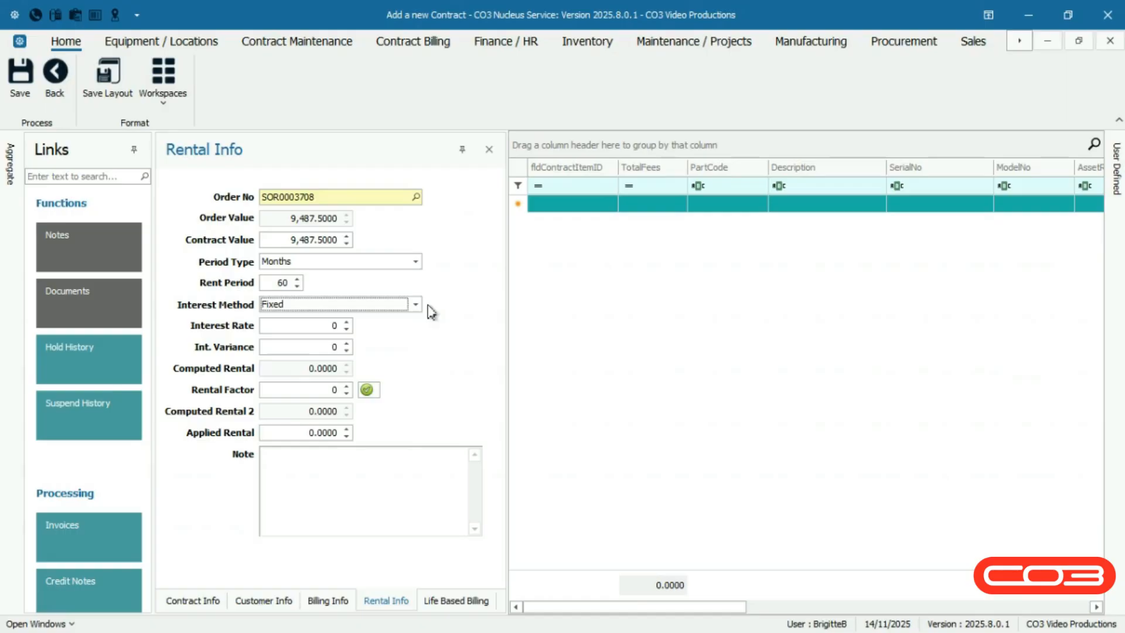
left_click(358, 327)
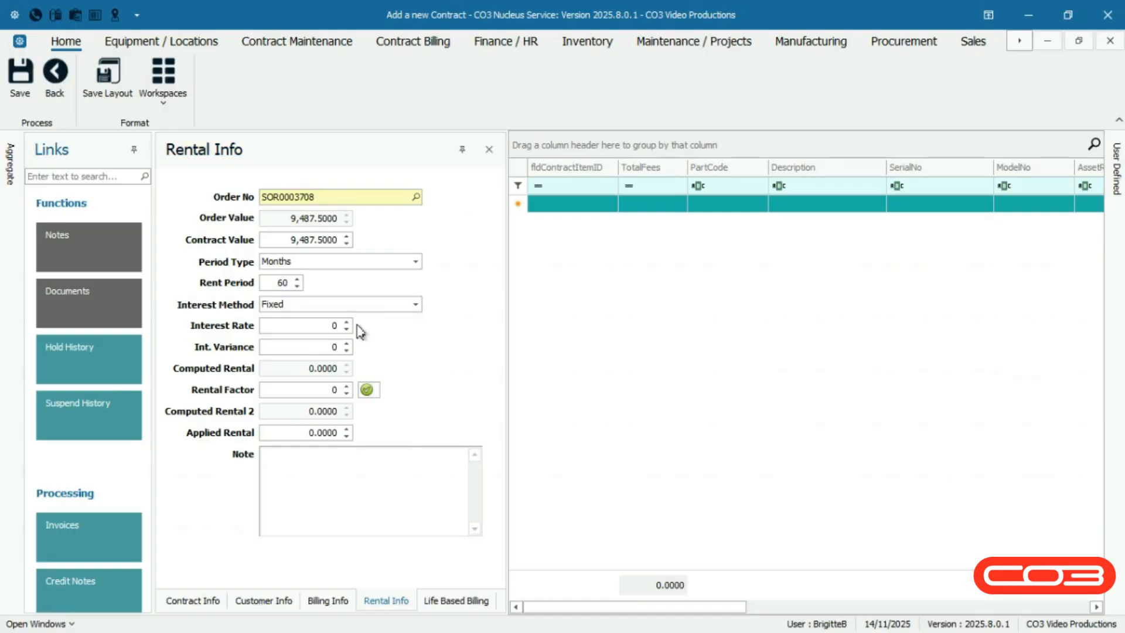
left_click(360, 331)
type("8")
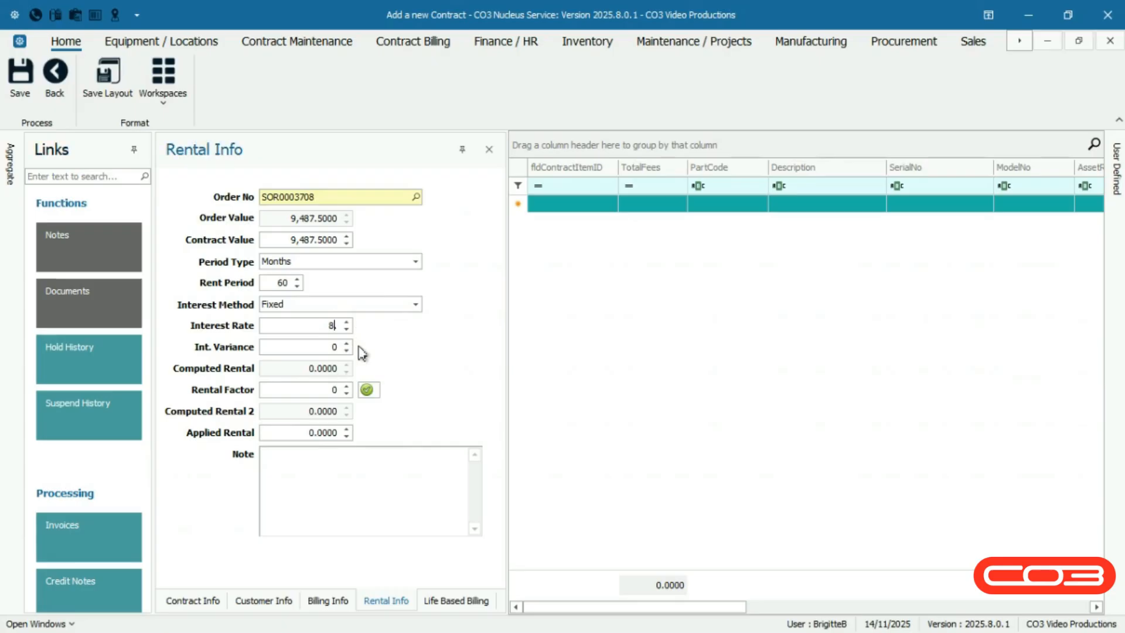
left_click(358, 346)
type(".")
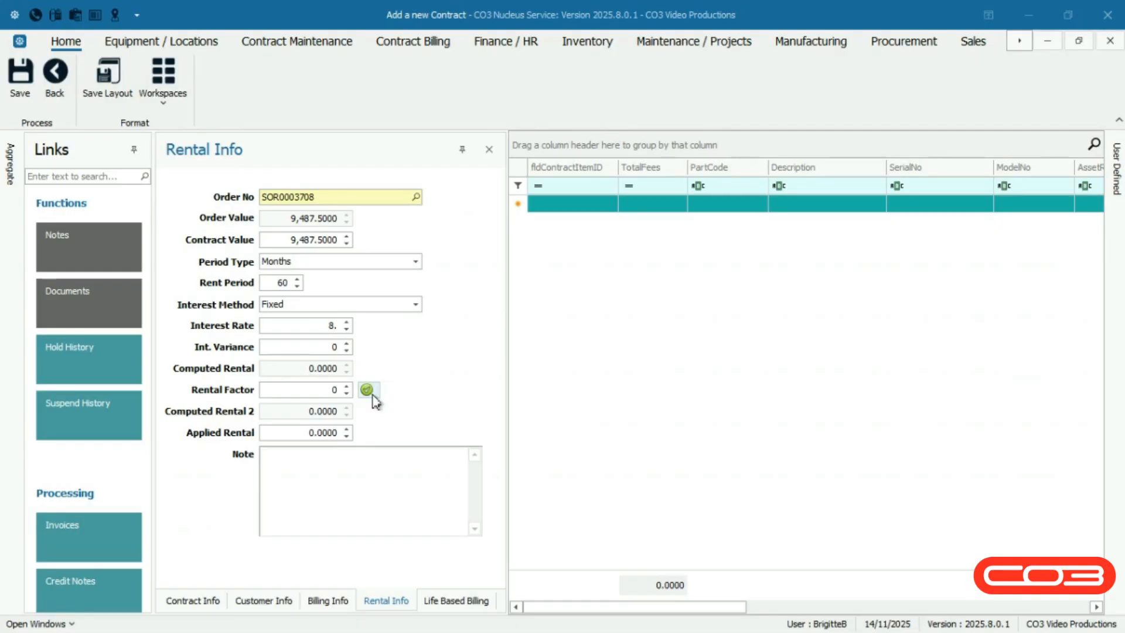
Step: Recalculate the rentals, applying a rental factor of 0.0183, and add the note "Factor 1 - 60M 8% Fixed 10% Residual."
left_click(372, 396)
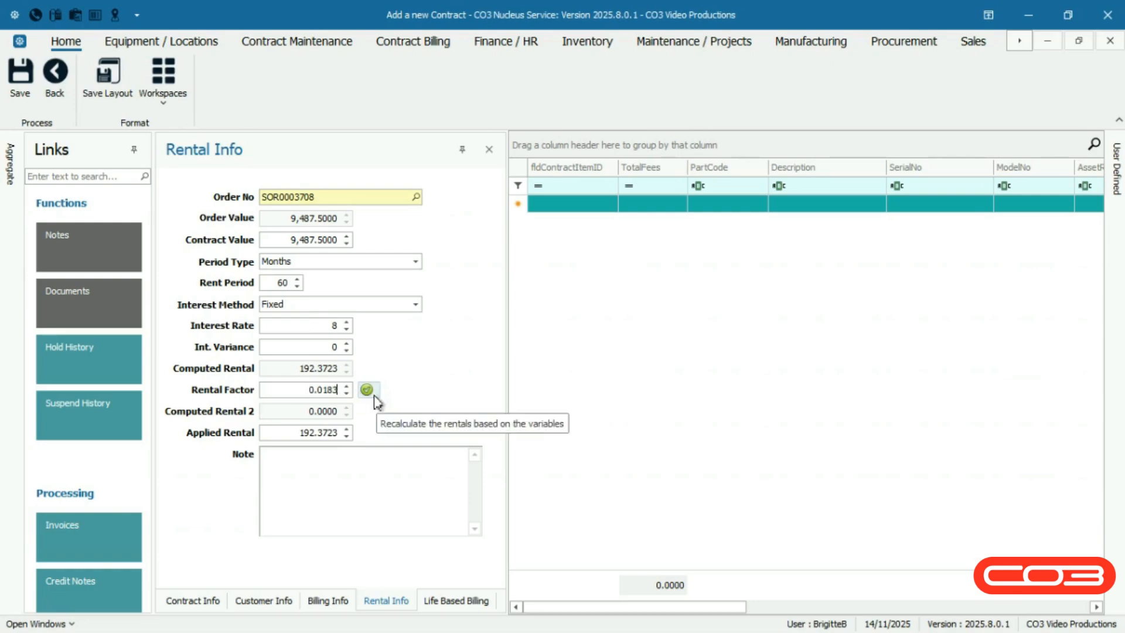
left_click(375, 396)
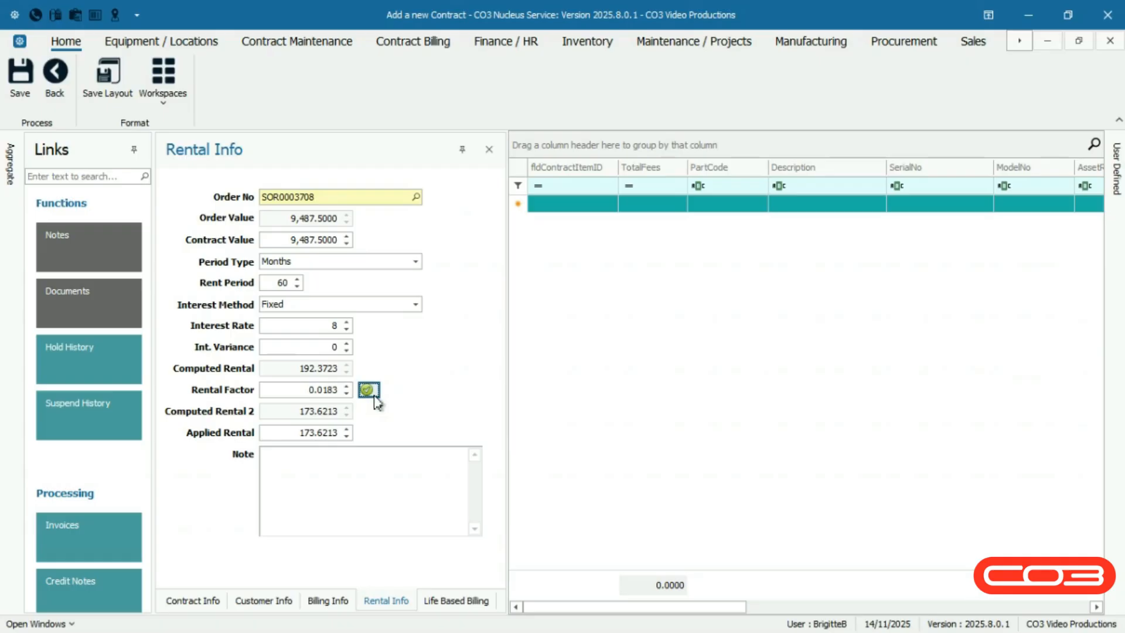
left_click(246, 466)
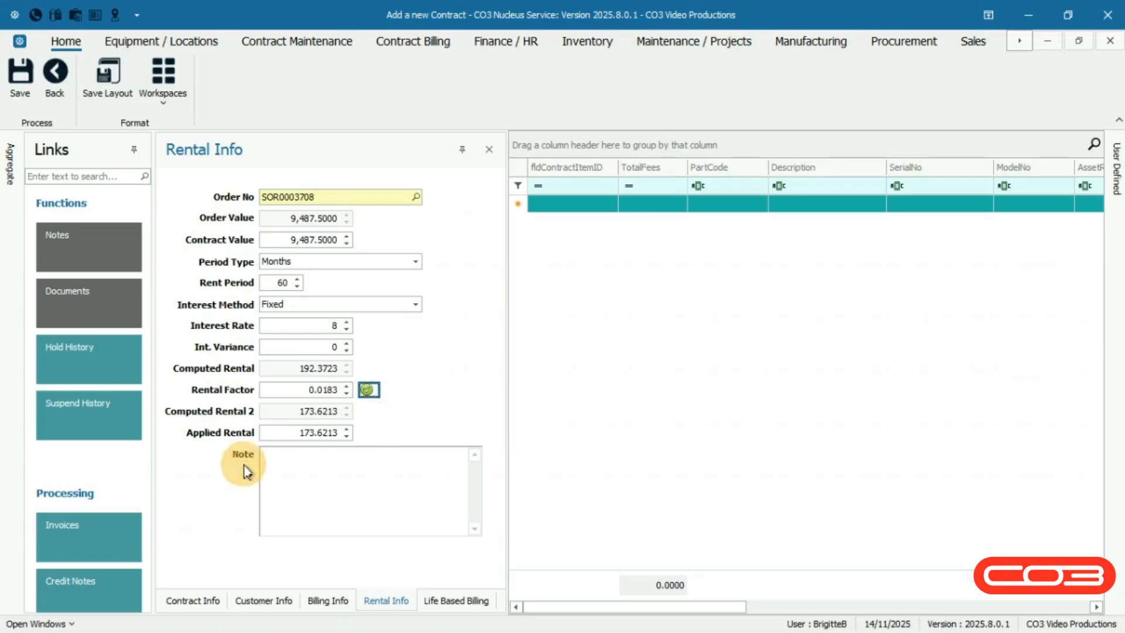
type("Factor1 - 60M 8% Fixed 10% Residual.")
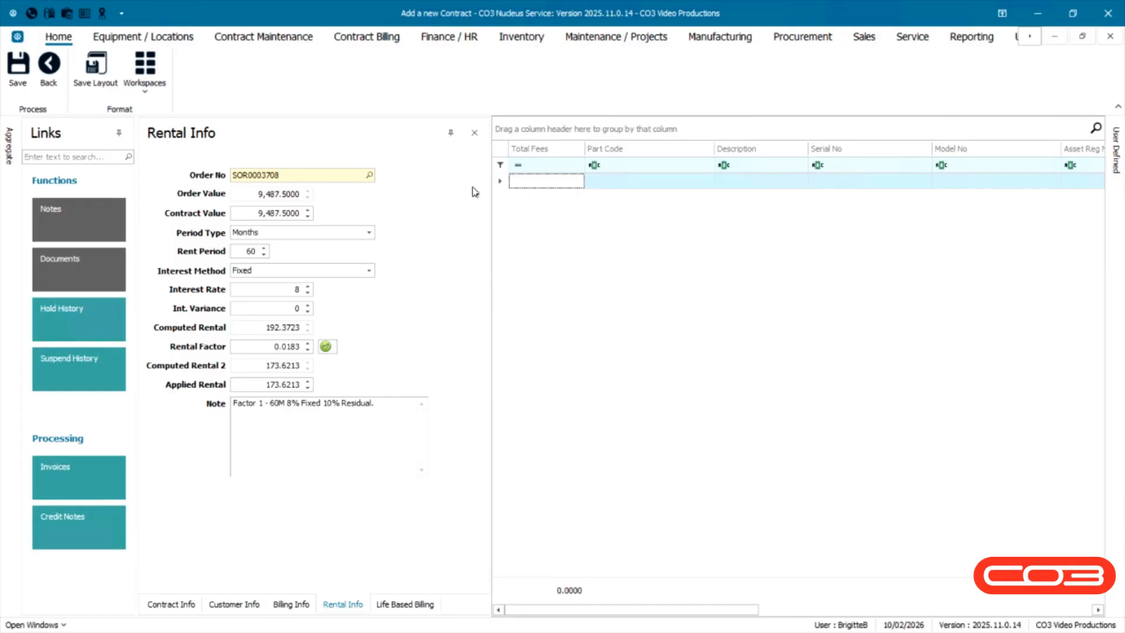
left_click(475, 192)
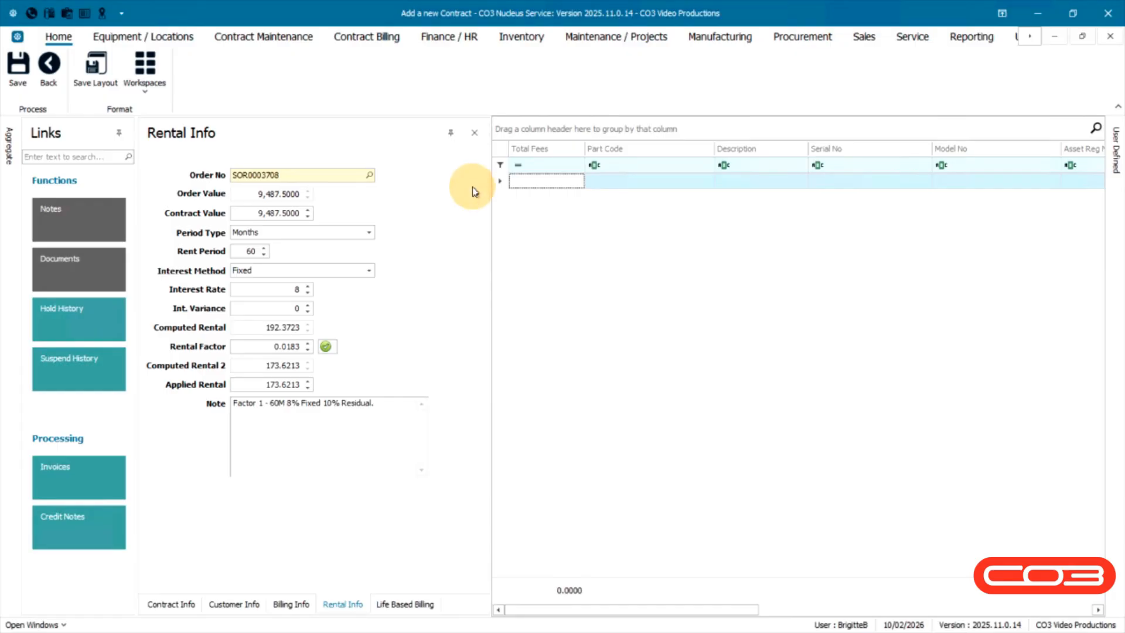